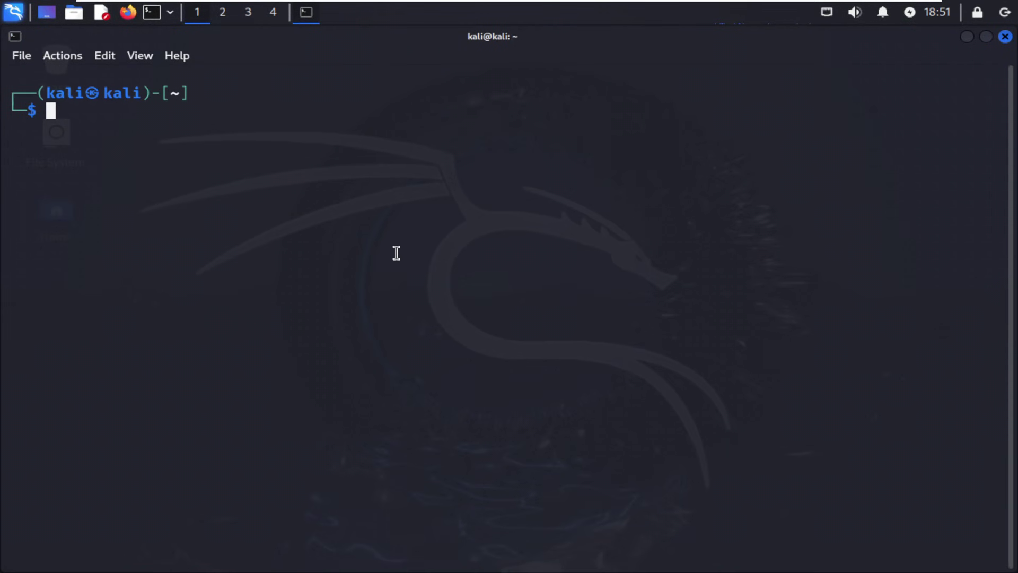
Run theHarvester -d example.com -b all and scroll through its results.
{"action": "type", "text": "theHarvester -d example.com -b all"}
{"action": "key", "text": "Return"}
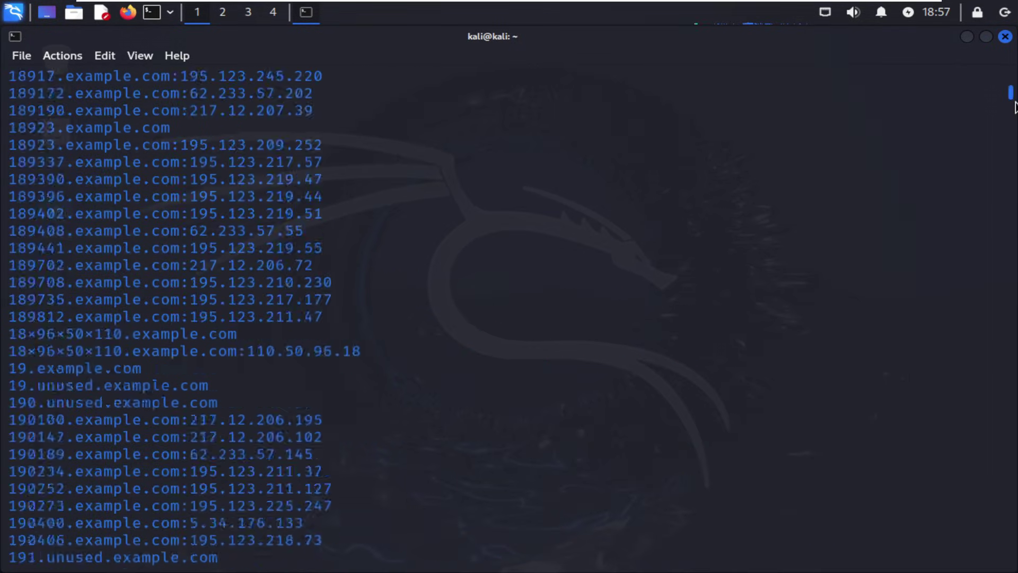
{"action": "scroll", "coordinate": [1017, 91], "scroll_direction": "up", "scroll_amount": 20}
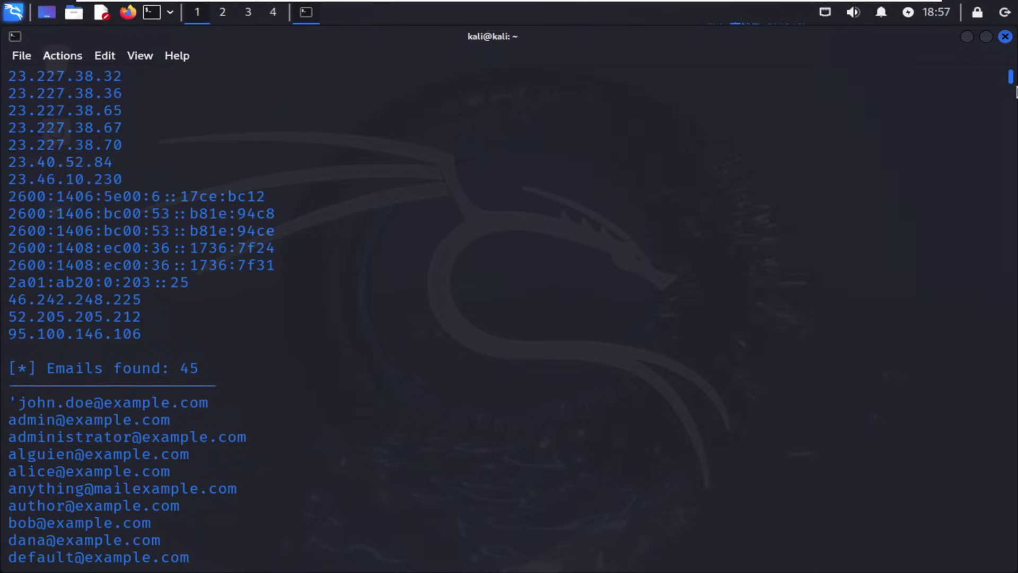
{"action": "scroll", "coordinate": [1016, 91], "scroll_direction": "down", "scroll_amount": 10}
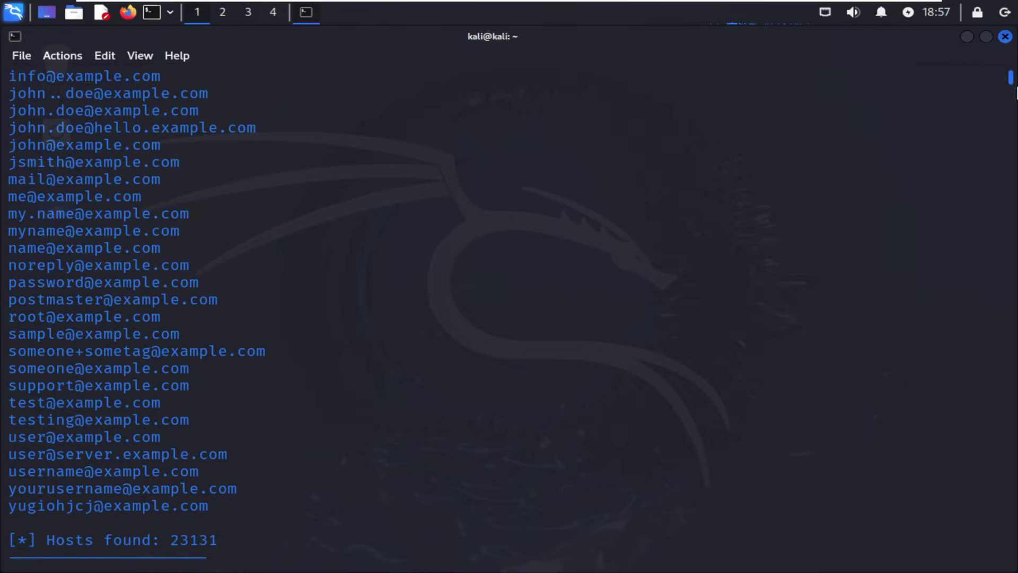
{"action": "scroll", "coordinate": [204, 545], "scroll_direction": "down", "scroll_amount": 1}
Highlight the result counts, including 45 emails, 23131 hosts and 23 interesting URLs.
{"action": "left_click_drag", "start_coordinate": [227, 488], "coordinate": [38, 486]}
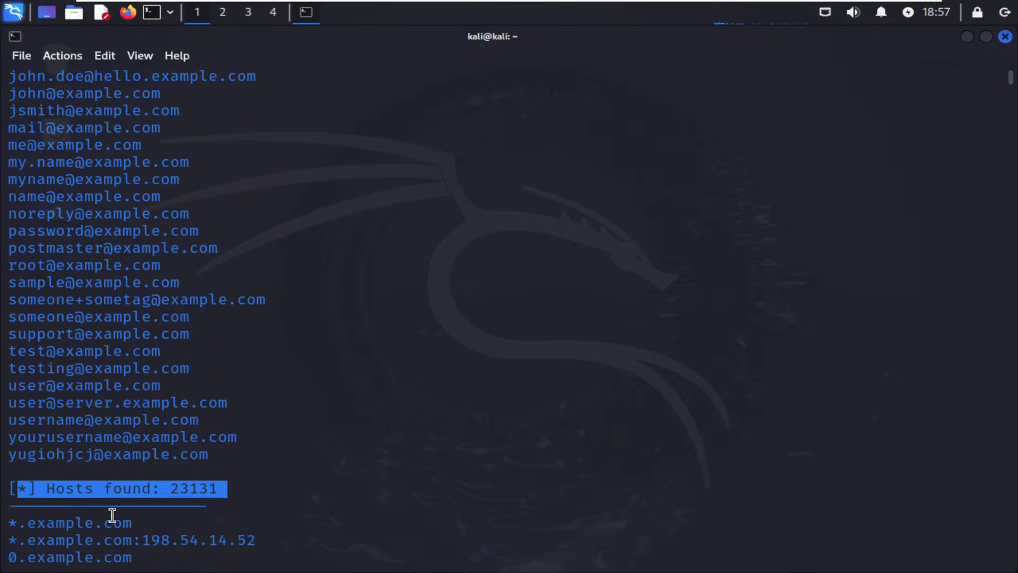
{"action": "scroll", "coordinate": [225, 418], "scroll_direction": "up", "scroll_amount": 7}
{"action": "left_click_drag", "start_coordinate": [212, 104], "coordinate": [11, 105]}
{"action": "scroll", "coordinate": [309, 286], "scroll_direction": "up", "scroll_amount": 4}
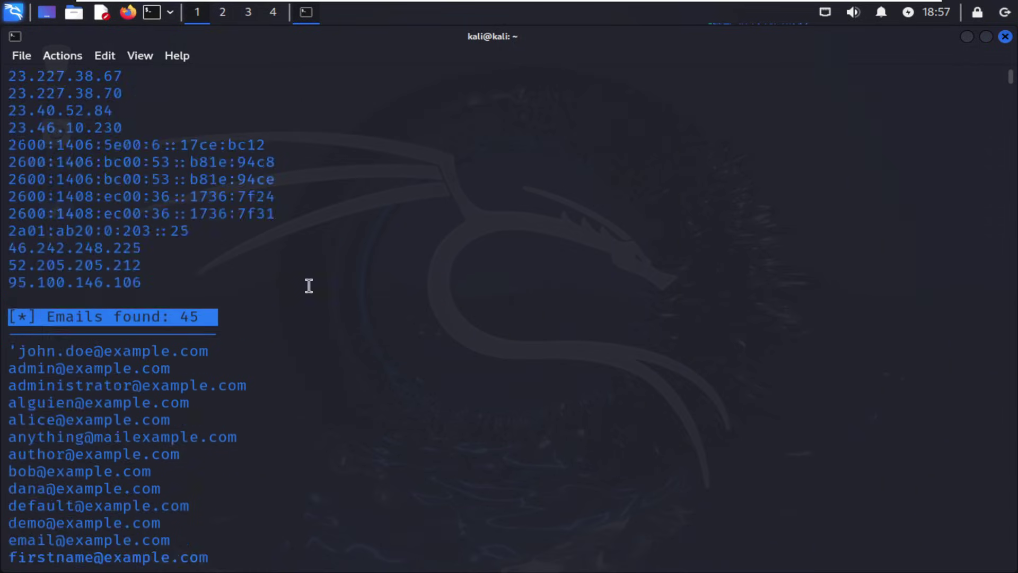
{"action": "scroll", "coordinate": [296, 305], "scroll_direction": "up", "scroll_amount": 9}
{"action": "left_click_drag", "start_coordinate": [207, 178], "coordinate": [8, 178]}
{"action": "scroll", "coordinate": [313, 237], "scroll_direction": "up", "scroll_amount": 9}
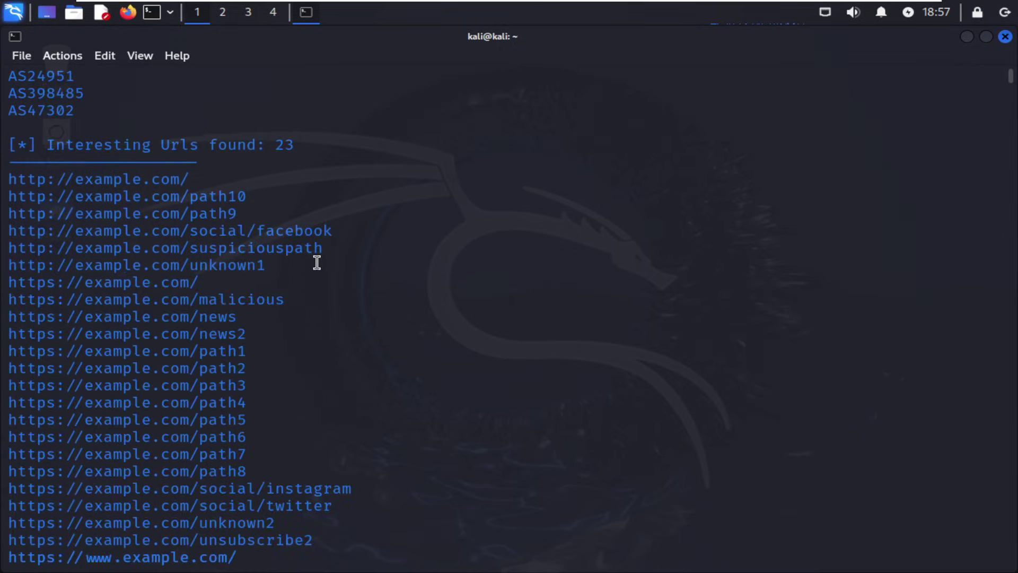
{"action": "left_click_drag", "start_coordinate": [311, 145], "coordinate": [6, 144]}
{"action": "scroll", "coordinate": [429, 335], "scroll_direction": "up", "scroll_amount": 5}
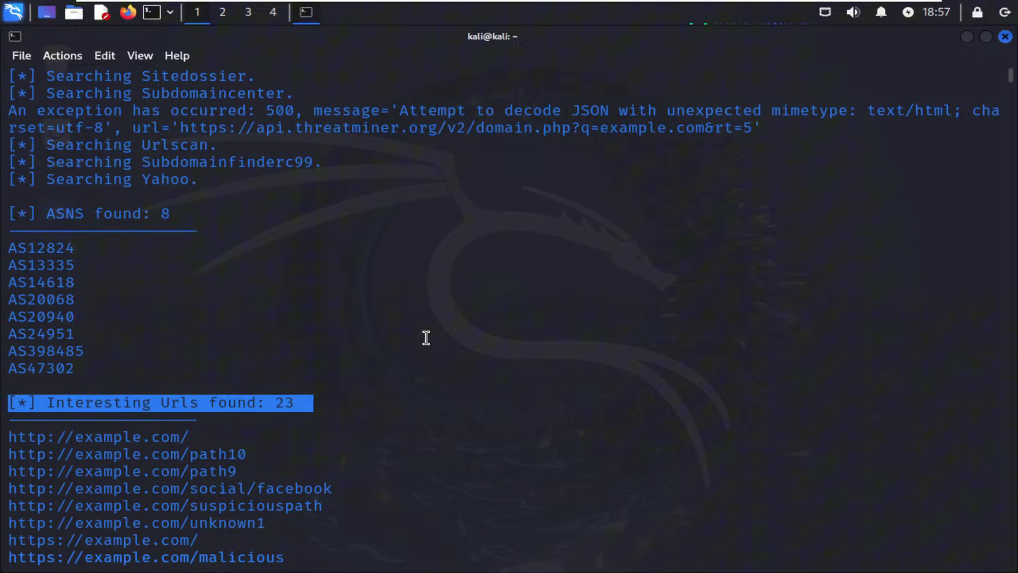
{"action": "left_click_drag", "start_coordinate": [183, 206], "coordinate": [132, 246]}
{"action": "scroll", "coordinate": [291, 338], "scroll_direction": "up", "scroll_amount": 5}
{"action": "left_click", "coordinate": [328, 497]}
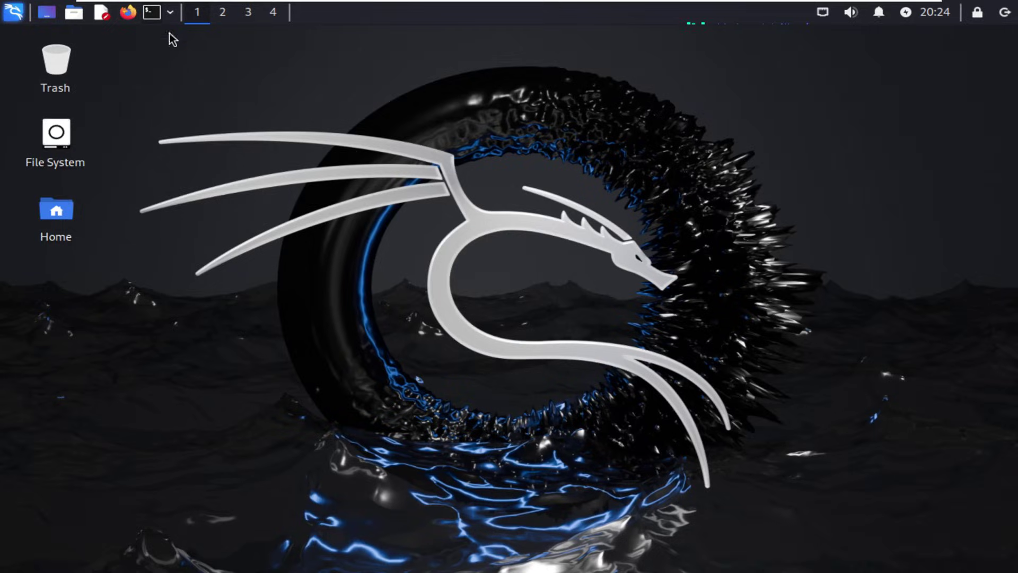
In a fresh, enlarged terminal window, launch recon-ng.
{"action": "left_click", "coordinate": [152, 12]}
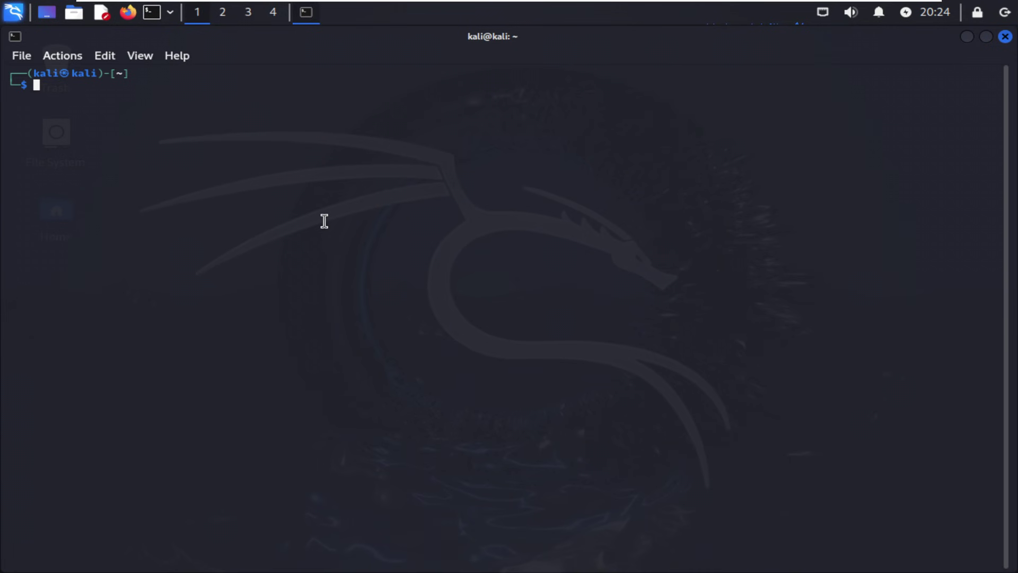
{"action": "key", "text": "ctrl+plus"}
{"action": "key", "text": "ctrl+plus"}
{"action": "key", "text": "ctrl+plus"}
{"action": "key", "text": "ctrl+plus"}
{"action": "type", "text": "recon-ng"}
{"action": "key", "text": "Return"}
Create the tesla workspace and load it.
{"action": "type", "text": "workspaces"}
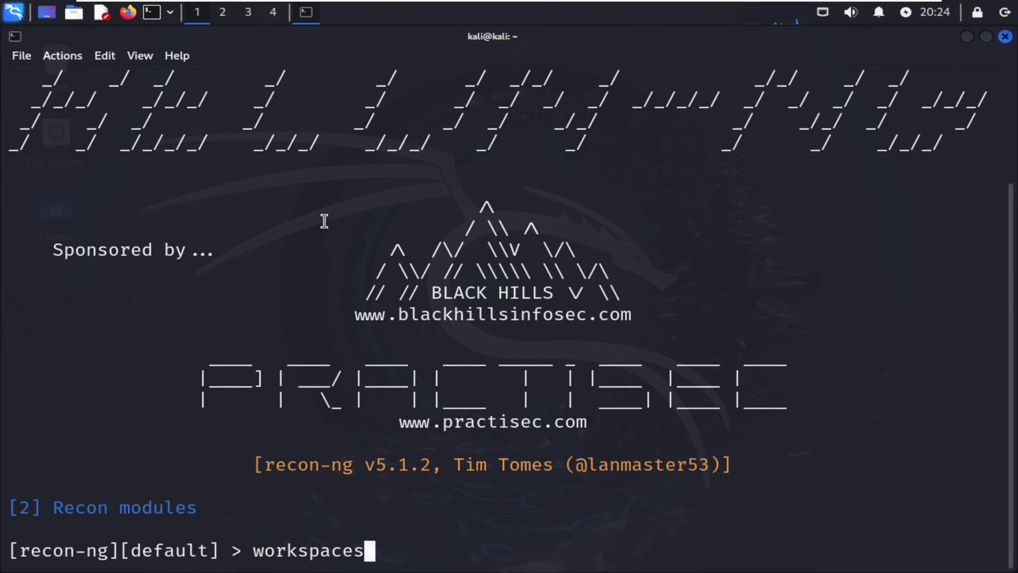
{"action": "type", "text": " create tesla"}
{"action": "key", "text": "Return"}
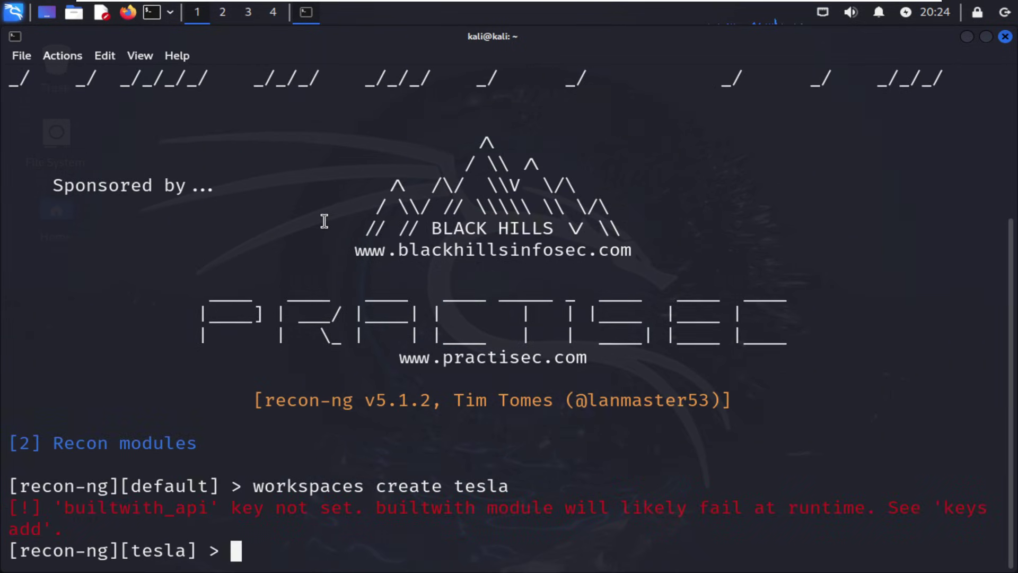
{"action": "type", "text": "workspaces load tesla"}
{"action": "key", "text": "Return"}
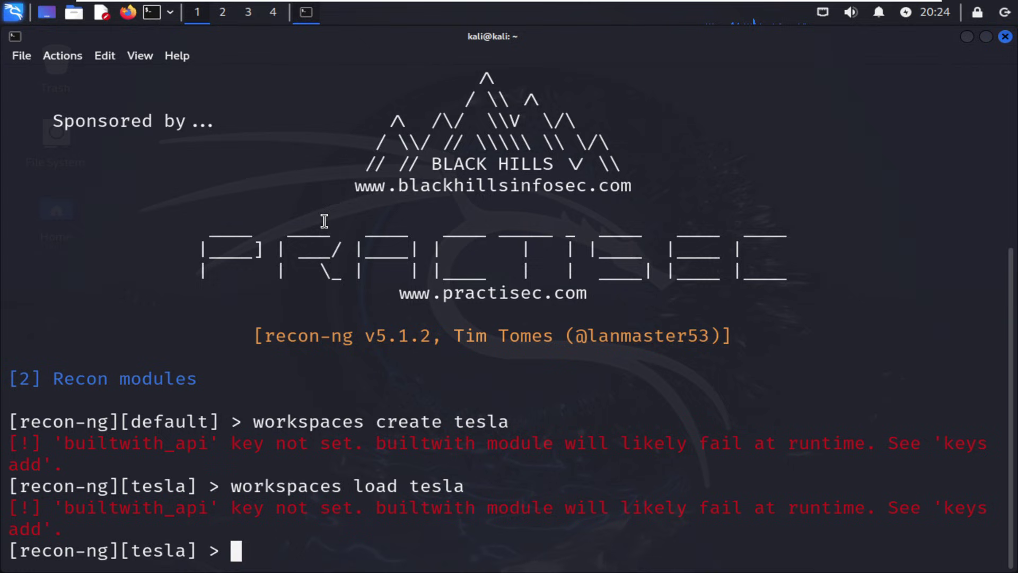
Install and load recon/domains-hosts/brute_hosts, set SOURCE to tesla.com, and highlight the 87 new hosts.
{"action": "type", "text": "marketplace install recon/domains-"}
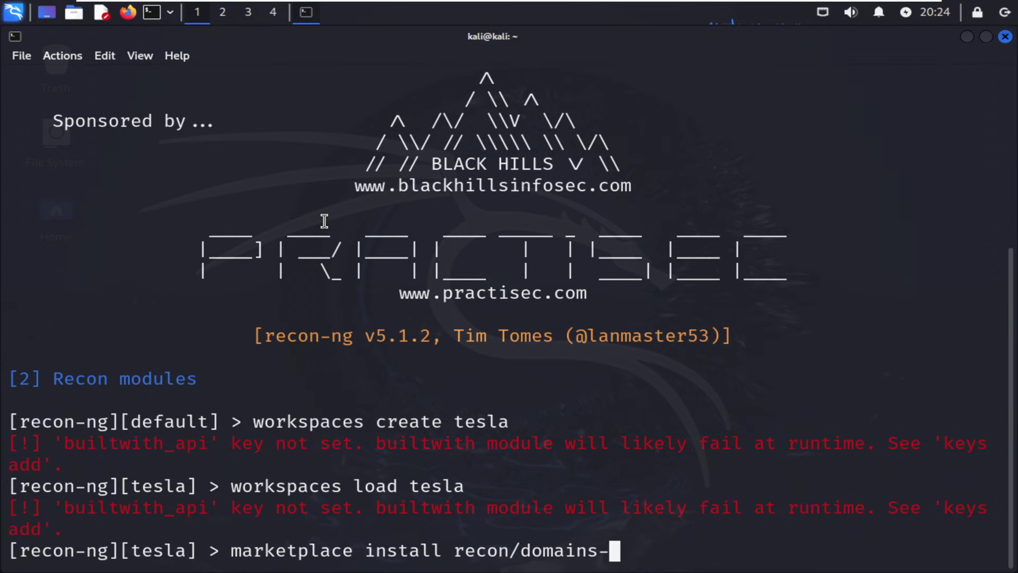
{"action": "type", "text": "hosts/brute_hosts"}
{"action": "key", "text": "Return"}
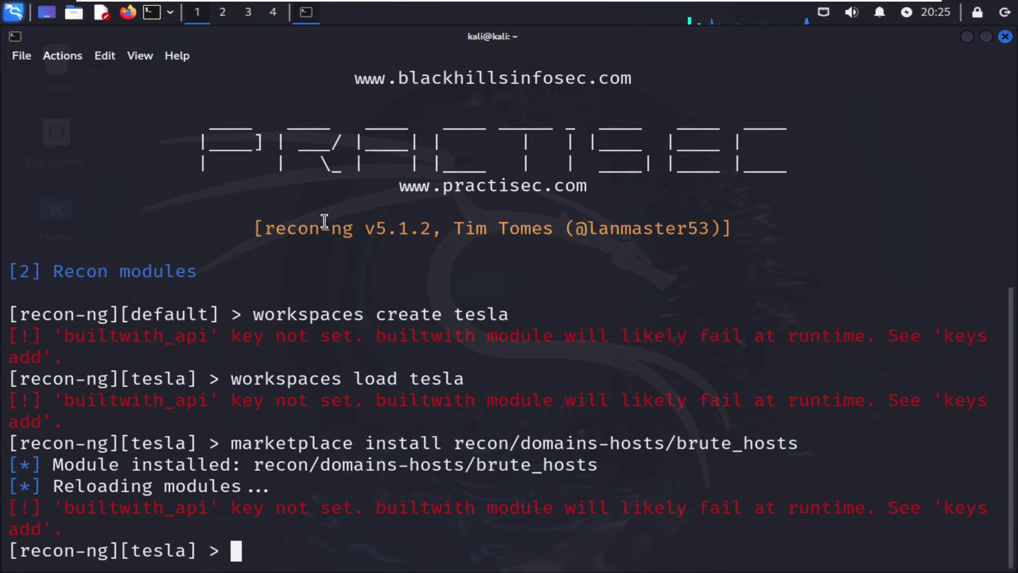
{"action": "type", "text": "modules load recon/domains-ho"}
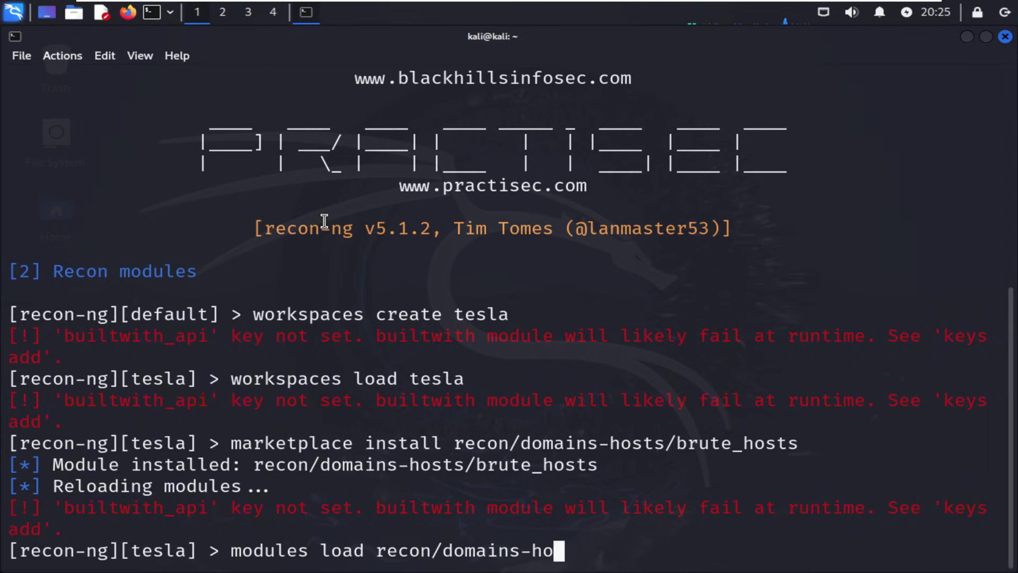
{"action": "type", "text": "sts/brute_hosts"}
{"action": "key", "text": "Return"}
{"action": "type", "text": "options se"}
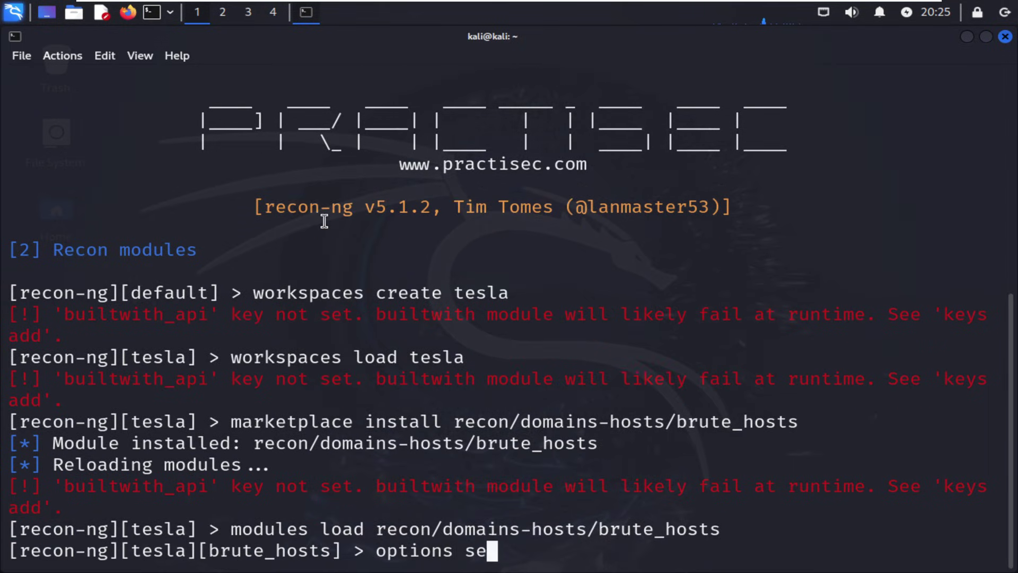
{"action": "type", "text": "t SOURCE tesla.com"}
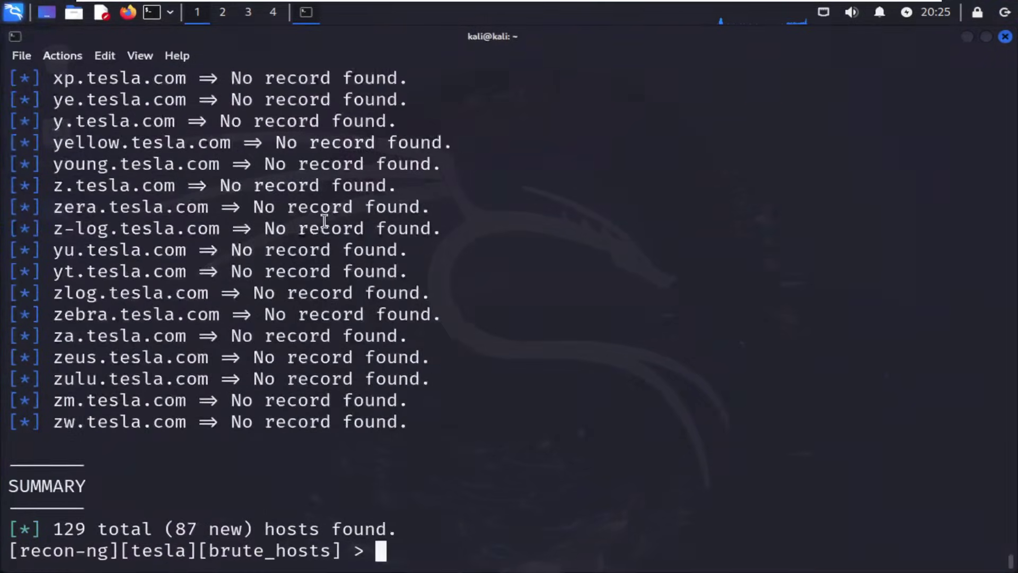
{"action": "left_click_drag", "start_coordinate": [160, 530], "coordinate": [385, 530]}
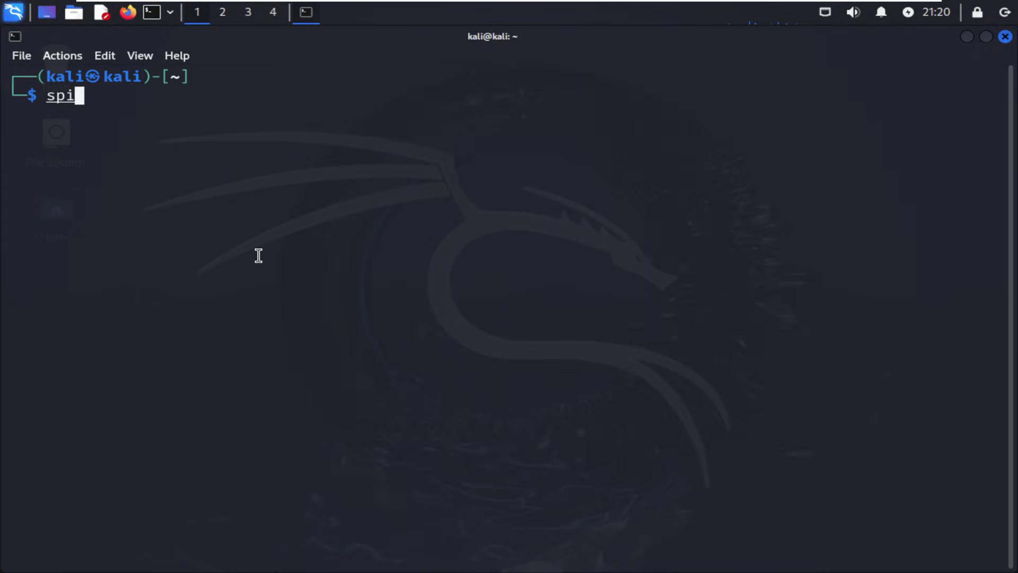
Start SpiderFoot's web server on 127.0.0.1:5001 from the terminal.
{"action": "type", "text": "derfoot -l 127.0.0.1:5001"}
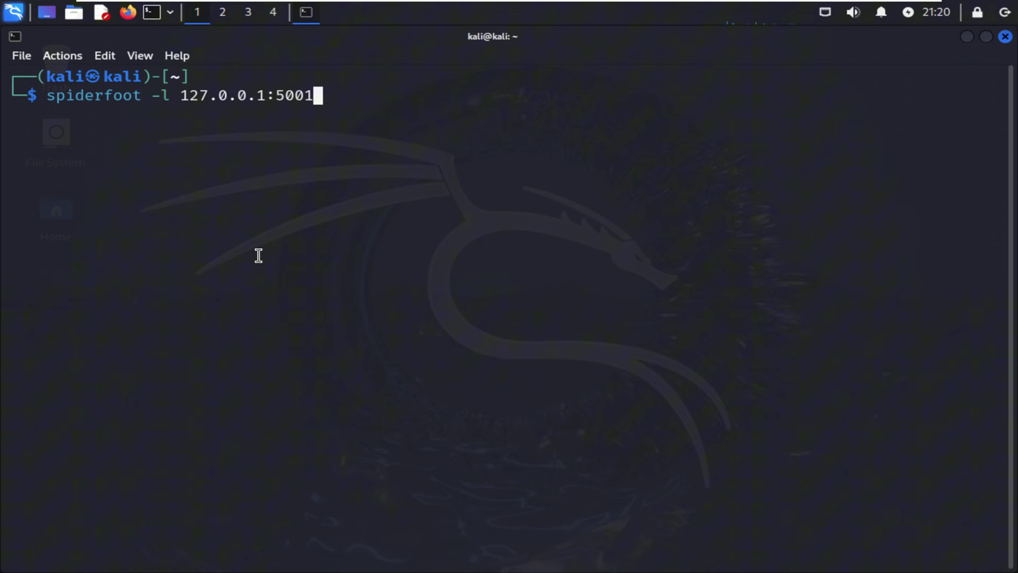
{"action": "key", "text": "Return"}
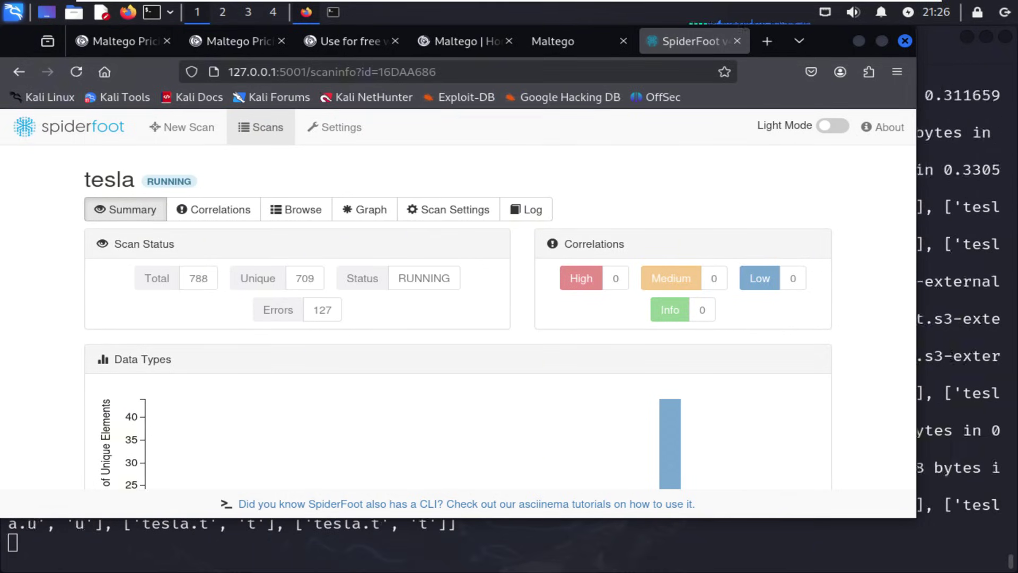
View the tesla scan's Correlations, Browse, Graph, Scan Settings and Log tabs.
{"action": "left_click", "coordinate": [225, 212]}
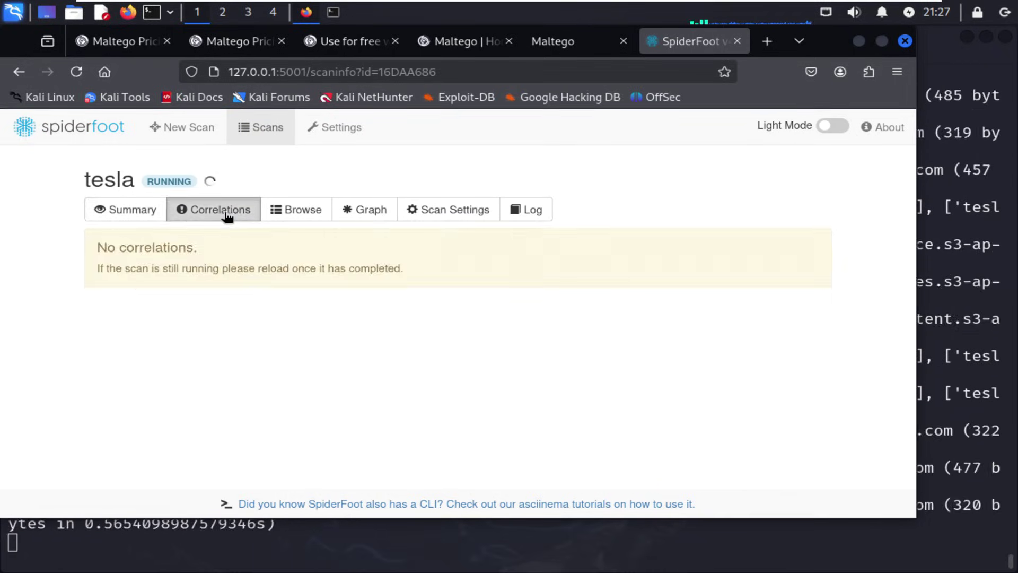
{"action": "left_click", "coordinate": [304, 208]}
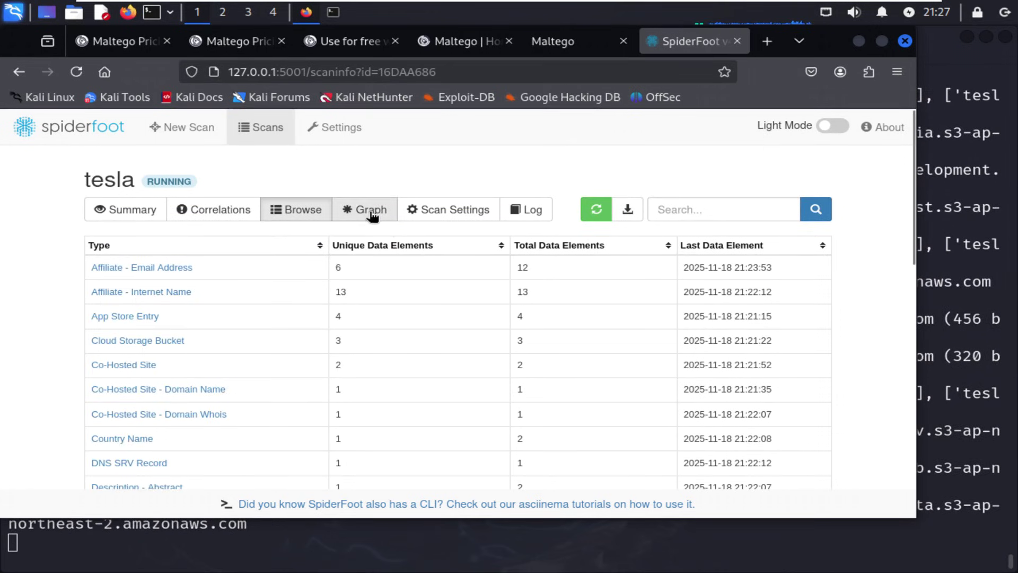
{"action": "left_click", "coordinate": [372, 211]}
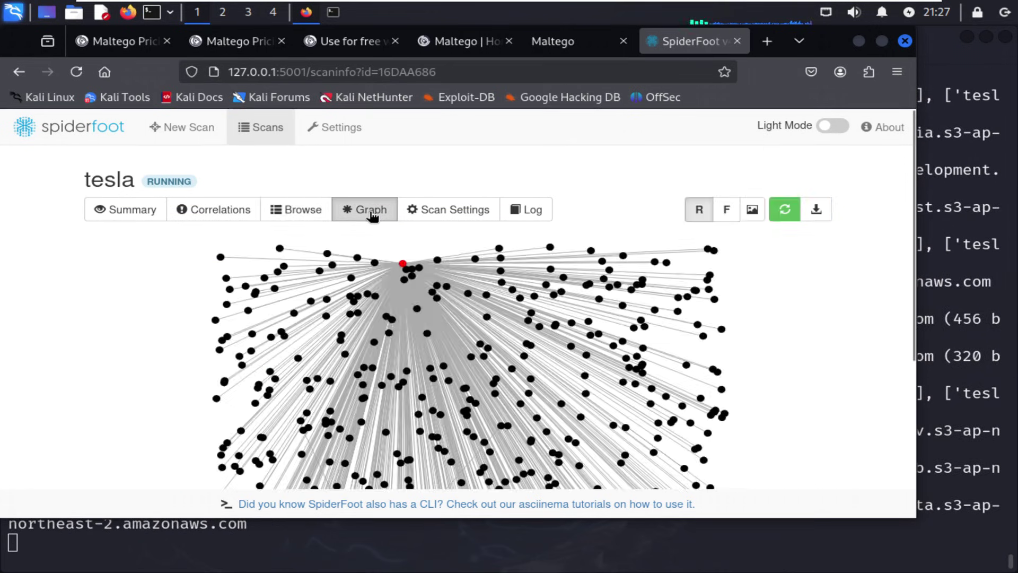
{"action": "left_click", "coordinate": [447, 208]}
{"action": "left_click", "coordinate": [528, 211]}
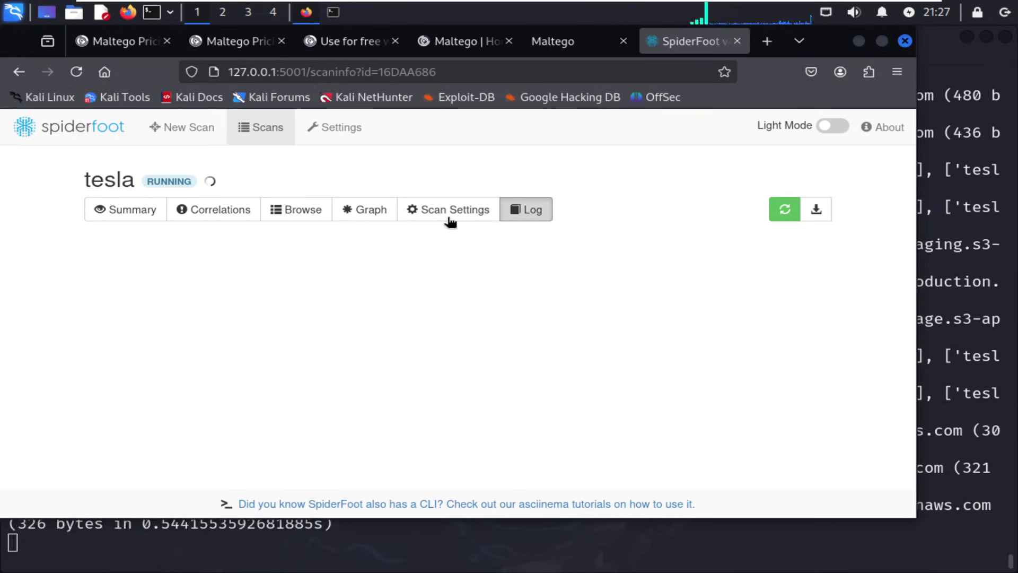
Revisit the Graph, Browse, Correlations and Summary tabs, then launch maltego from the terminal.
{"action": "left_click", "coordinate": [370, 212]}
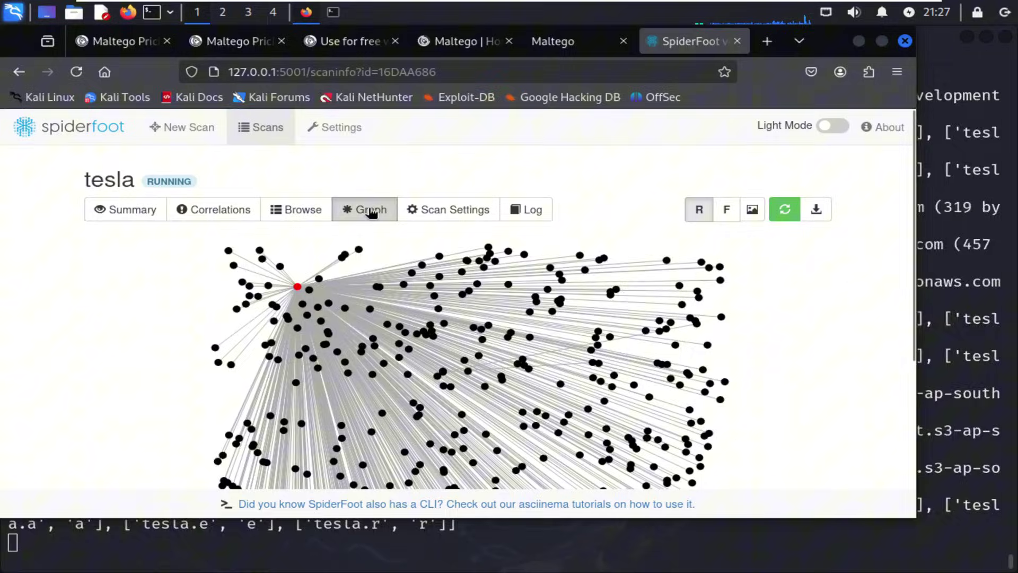
{"action": "scroll", "coordinate": [313, 334], "scroll_direction": "down", "scroll_amount": 3}
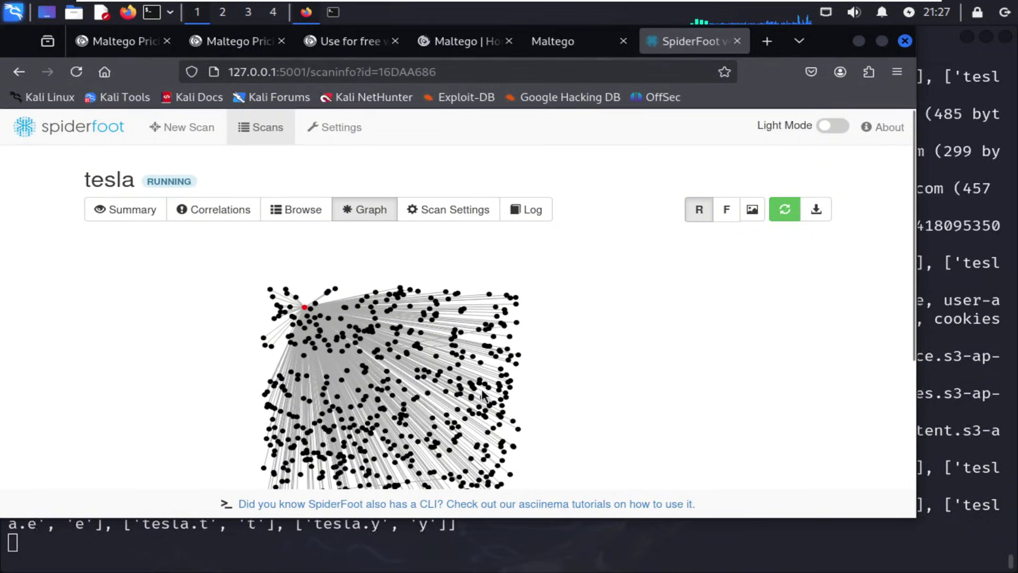
{"action": "left_click", "coordinate": [296, 210]}
{"action": "left_click", "coordinate": [220, 209]}
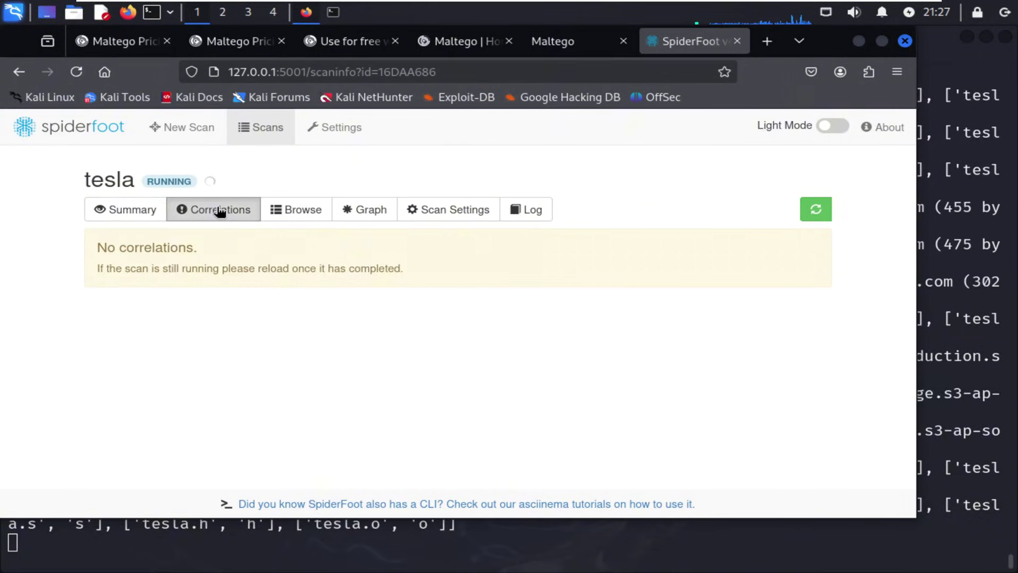
{"action": "left_click", "coordinate": [141, 209]}
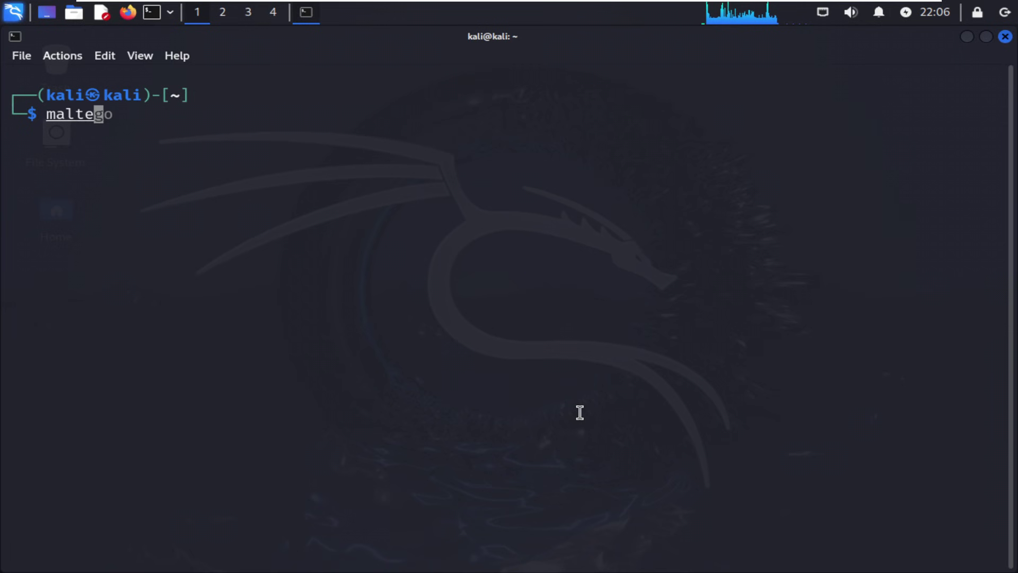
{"action": "type", "text": "go"}
{"action": "key", "text": "Return"}
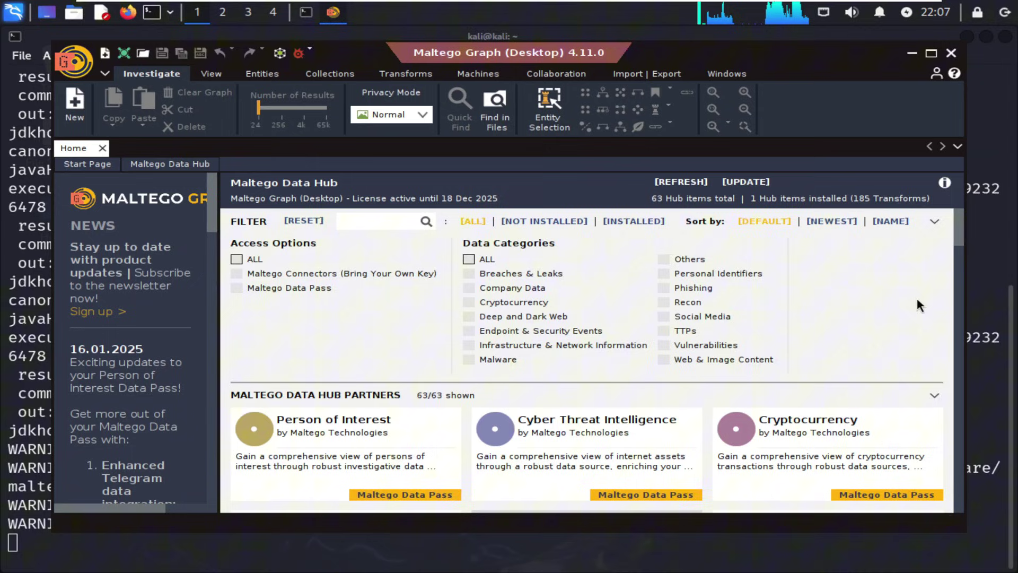
Scroll the 63 Data Hub partner cards down to the empty Internal Hub Items section.
{"action": "scroll", "coordinate": [917, 300], "scroll_direction": "down", "scroll_amount": 3}
{"action": "mouse_move", "coordinate": [899, 324]}
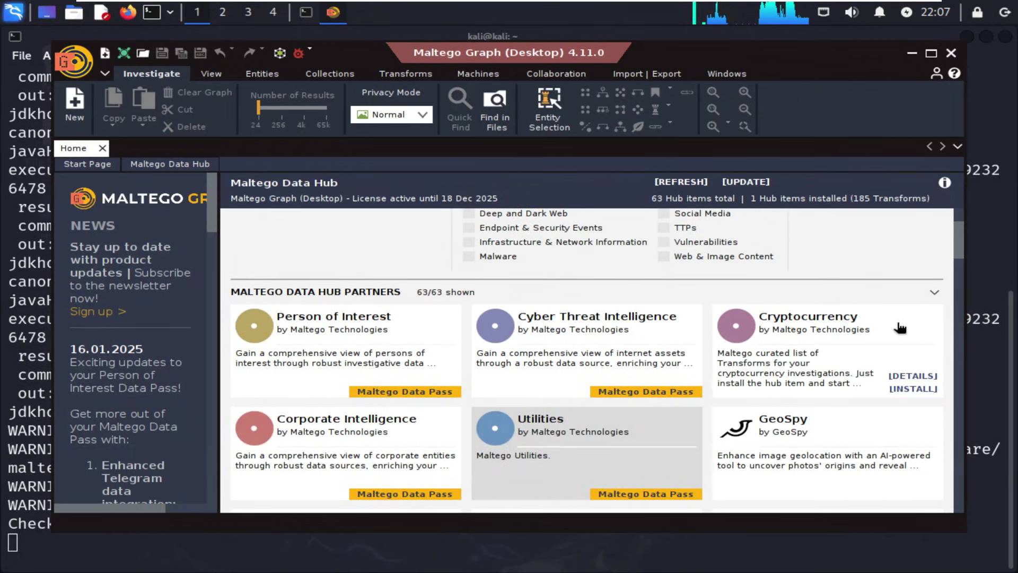
{"action": "scroll", "coordinate": [899, 327], "scroll_direction": "down", "scroll_amount": 4}
{"action": "mouse_move", "coordinate": [900, 343]}
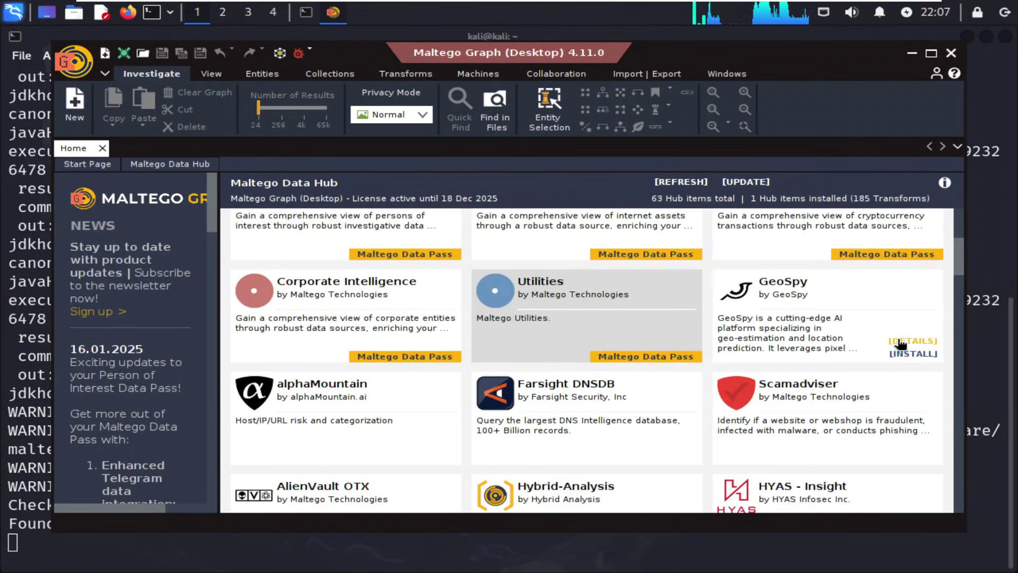
{"action": "scroll", "coordinate": [900, 344], "scroll_direction": "down", "scroll_amount": 4}
{"action": "scroll", "coordinate": [900, 347], "scroll_direction": "down", "scroll_amount": 4}
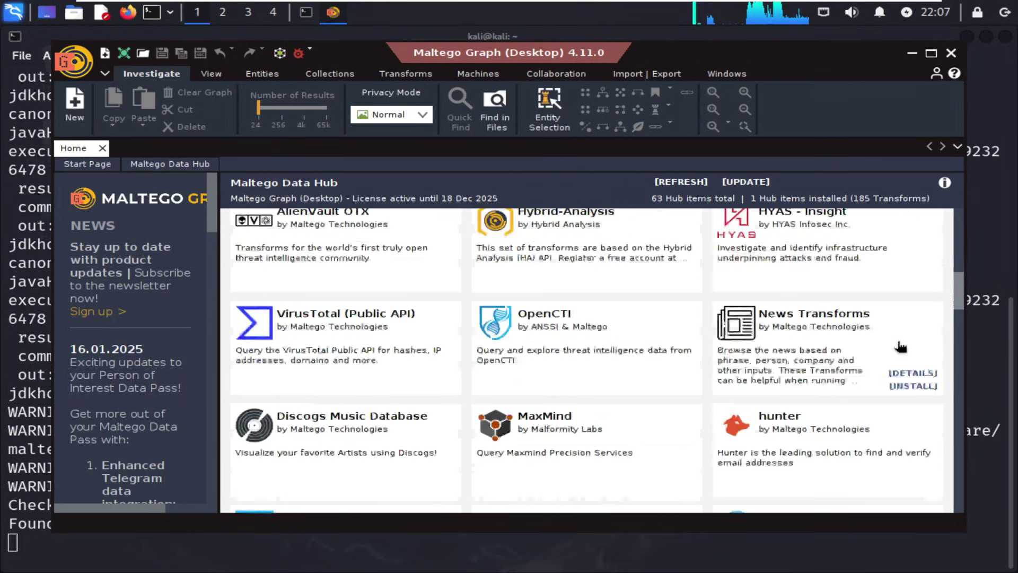
{"action": "scroll", "coordinate": [899, 346], "scroll_direction": "down", "scroll_amount": 2}
{"action": "scroll", "coordinate": [898, 344], "scroll_direction": "down", "scroll_amount": 7}
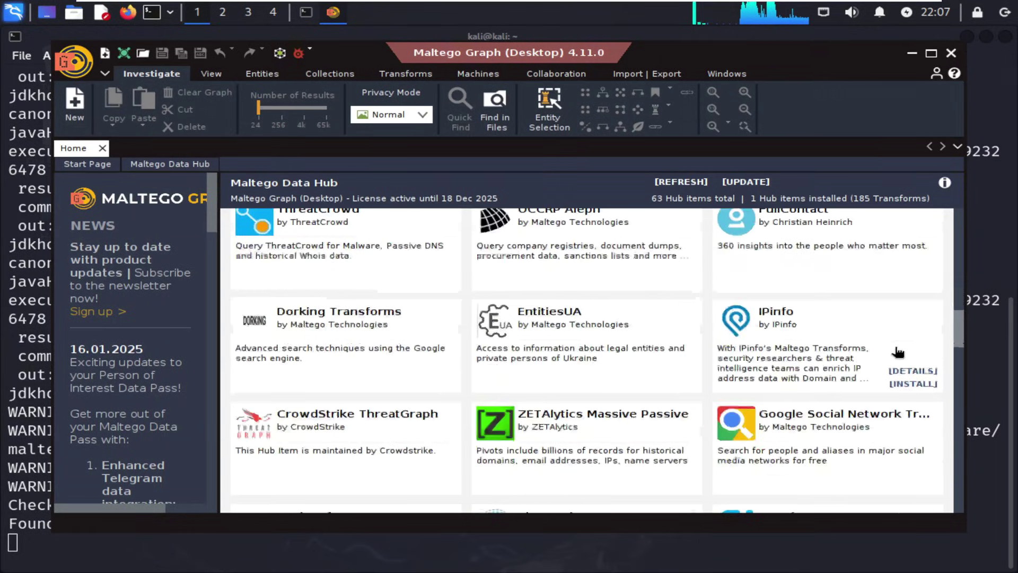
{"action": "scroll", "coordinate": [885, 354], "scroll_direction": "down", "scroll_amount": 7}
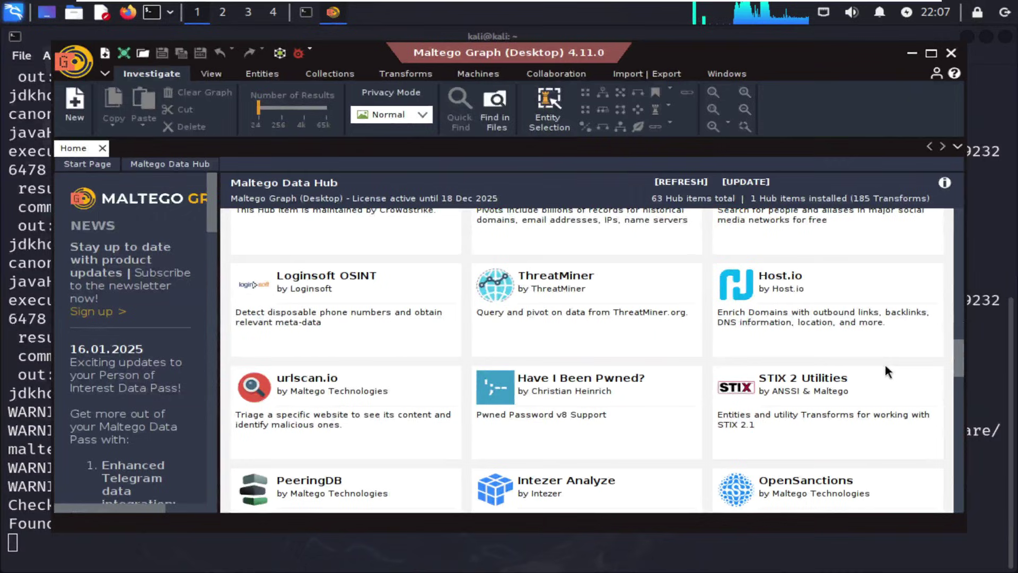
{"action": "scroll", "coordinate": [886, 368], "scroll_direction": "down", "scroll_amount": 7}
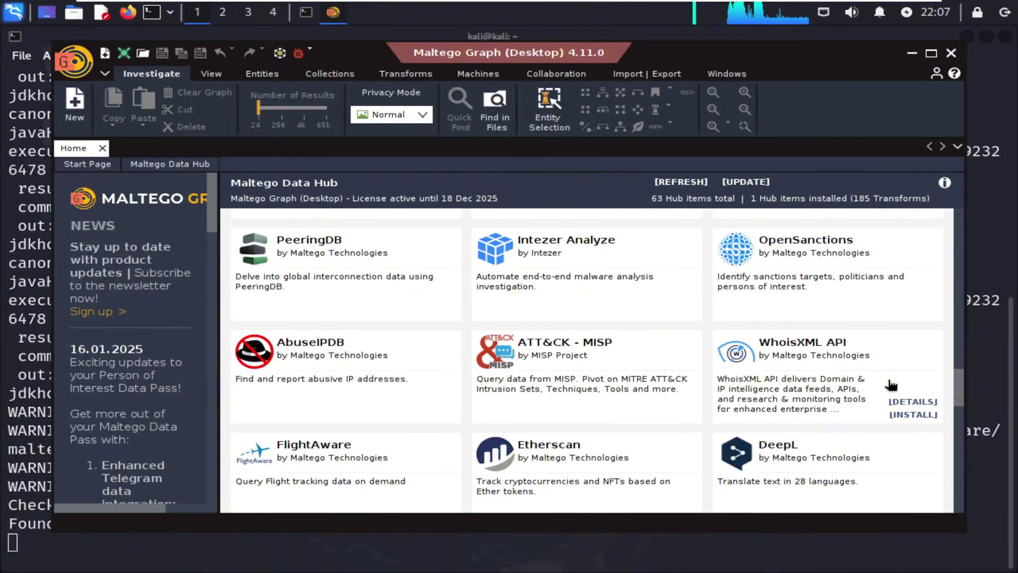
{"action": "scroll", "coordinate": [891, 384], "scroll_direction": "down", "scroll_amount": 2}
{"action": "scroll", "coordinate": [893, 389], "scroll_direction": "down", "scroll_amount": 2}
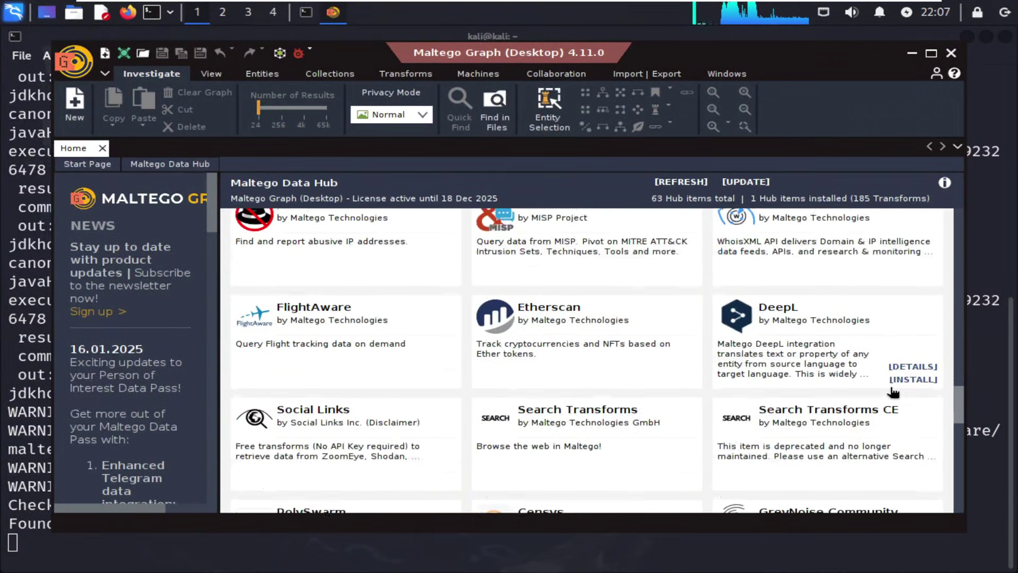
{"action": "scroll", "coordinate": [891, 389], "scroll_direction": "down", "scroll_amount": 3}
{"action": "scroll", "coordinate": [891, 388], "scroll_direction": "down", "scroll_amount": 4}
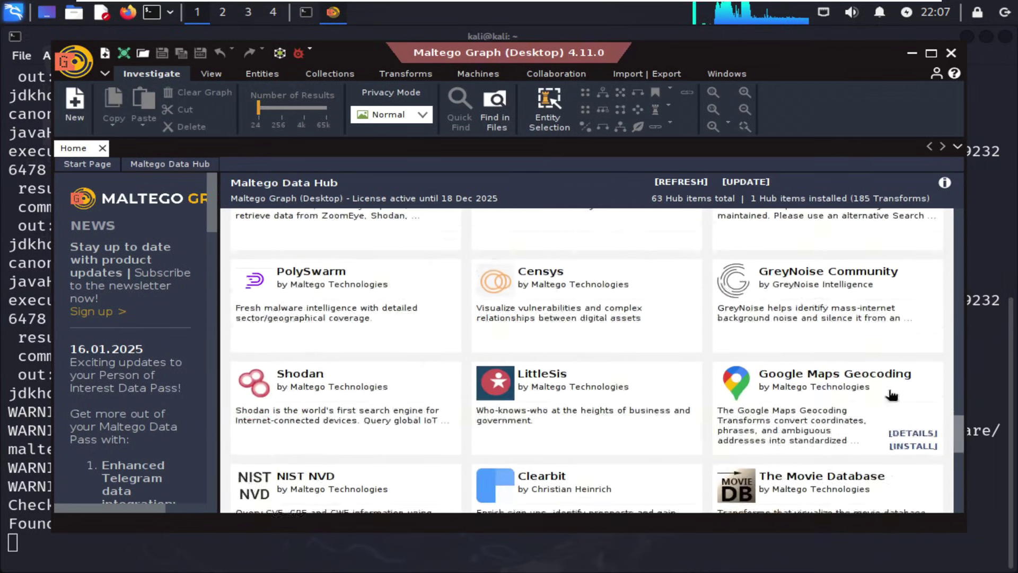
{"action": "scroll", "coordinate": [890, 392], "scroll_direction": "down", "scroll_amount": 3}
{"action": "scroll", "coordinate": [885, 393], "scroll_direction": "down", "scroll_amount": 3}
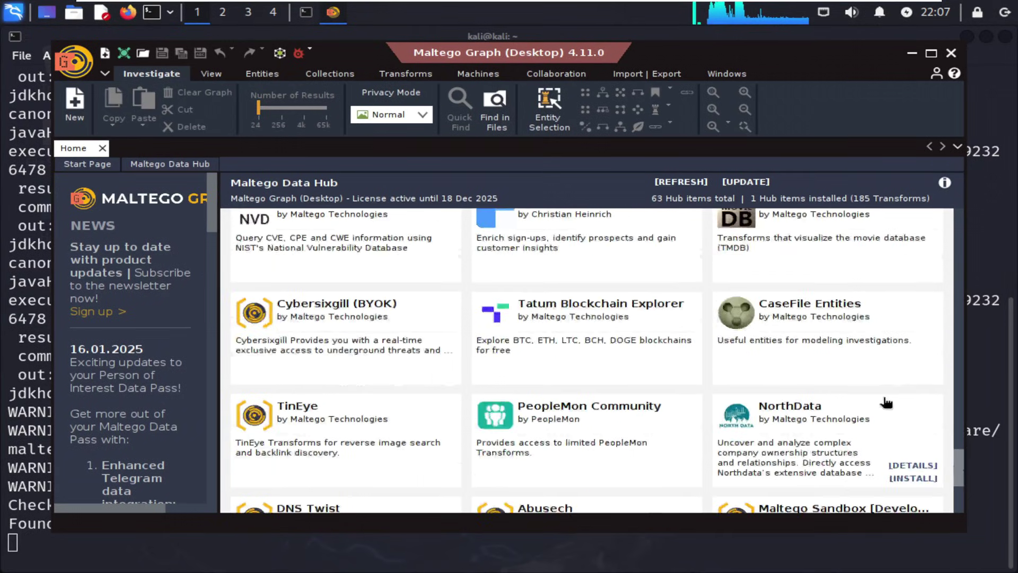
{"action": "scroll", "coordinate": [885, 404], "scroll_direction": "down", "scroll_amount": 1}
{"action": "scroll", "coordinate": [885, 411], "scroll_direction": "down", "scroll_amount": 4}
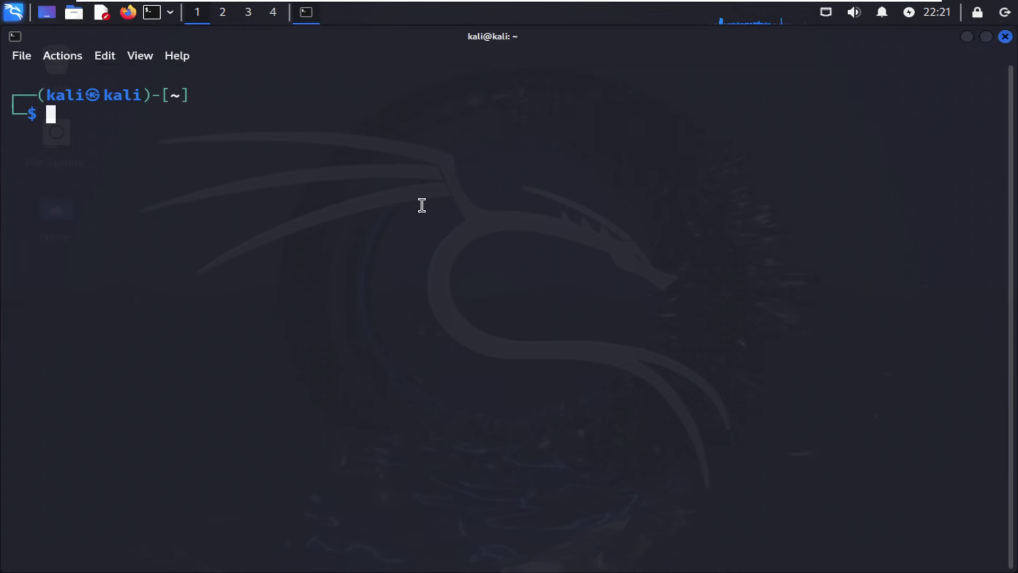
Run a Sherlock lookup for the target username, returning 222 site results.
{"action": "type", "text": "sherlock elonmusk"}
{"action": "key", "text": "Return"}
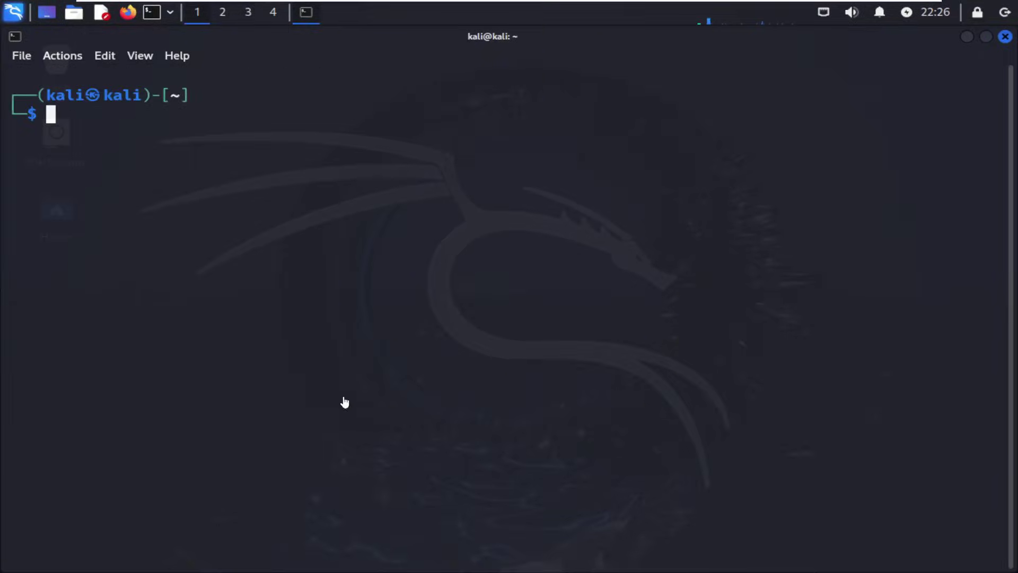
Rerun sublist3r -d tesla.com and scroll through the enumerated subdomains.
{"action": "key", "text": "Up"}
{"action": "key", "text": "Up"}
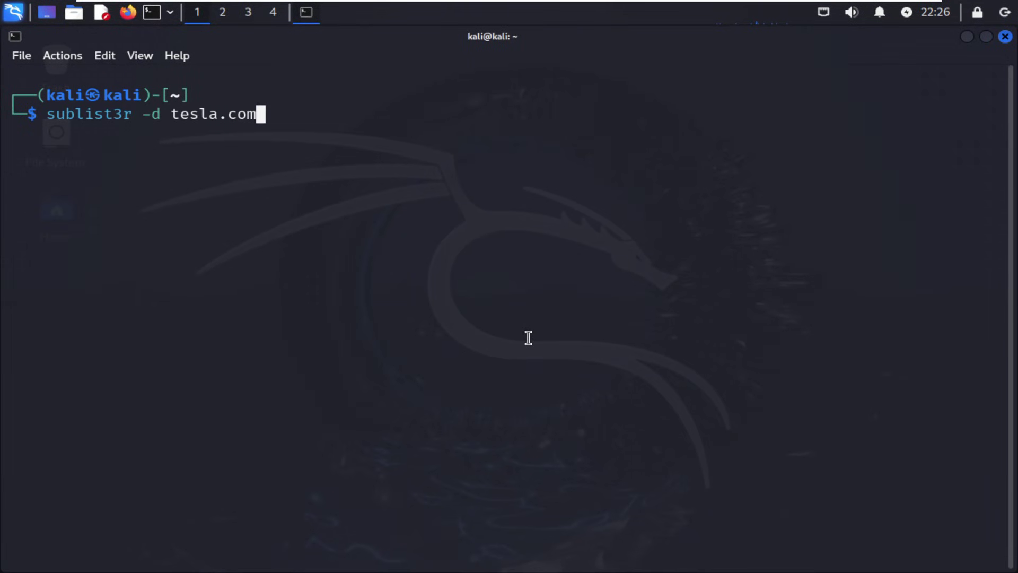
{"action": "key", "text": "Return"}
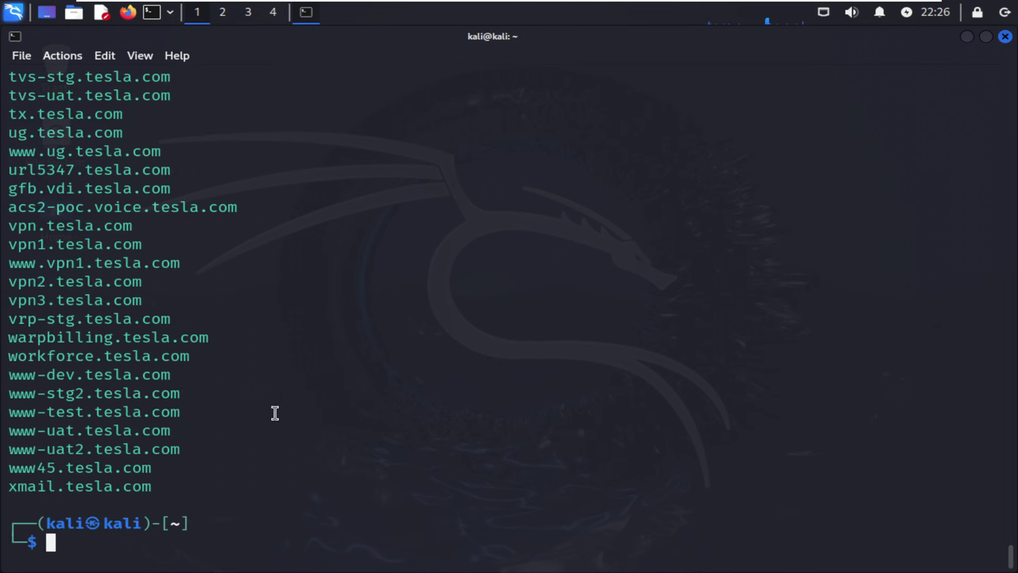
{"action": "scroll", "coordinate": [279, 410], "scroll_direction": "up", "scroll_amount": 1}
{"action": "scroll", "coordinate": [615, 350], "scroll_direction": "up", "scroll_amount": 1}
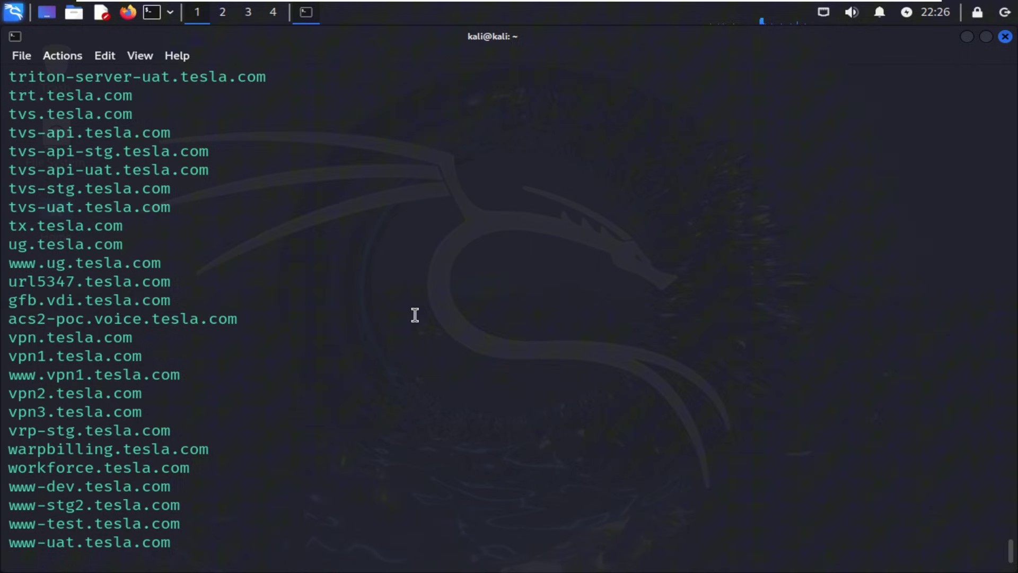
{"action": "scroll", "coordinate": [418, 256], "scroll_direction": "up", "scroll_amount": 5}
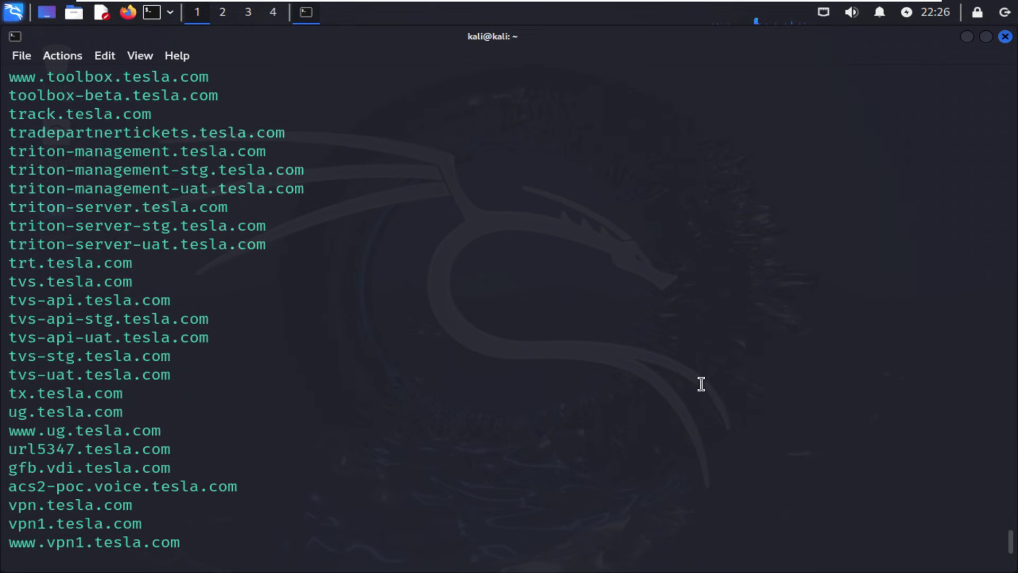
{"action": "scroll", "coordinate": [615, 355], "scroll_direction": "up", "scroll_amount": 5}
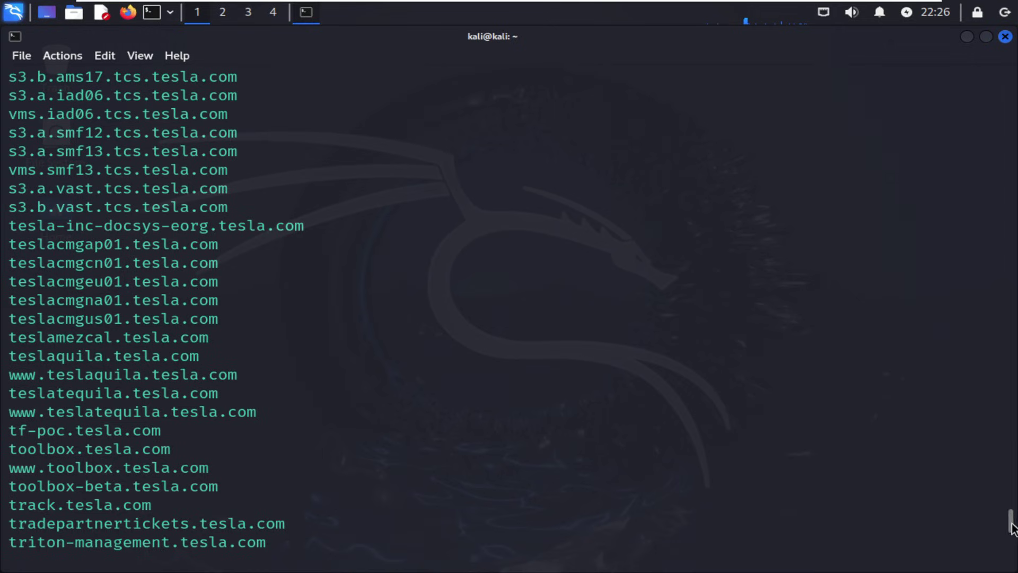
{"action": "left_click_drag", "start_coordinate": [1010, 524], "coordinate": [954, 80]}
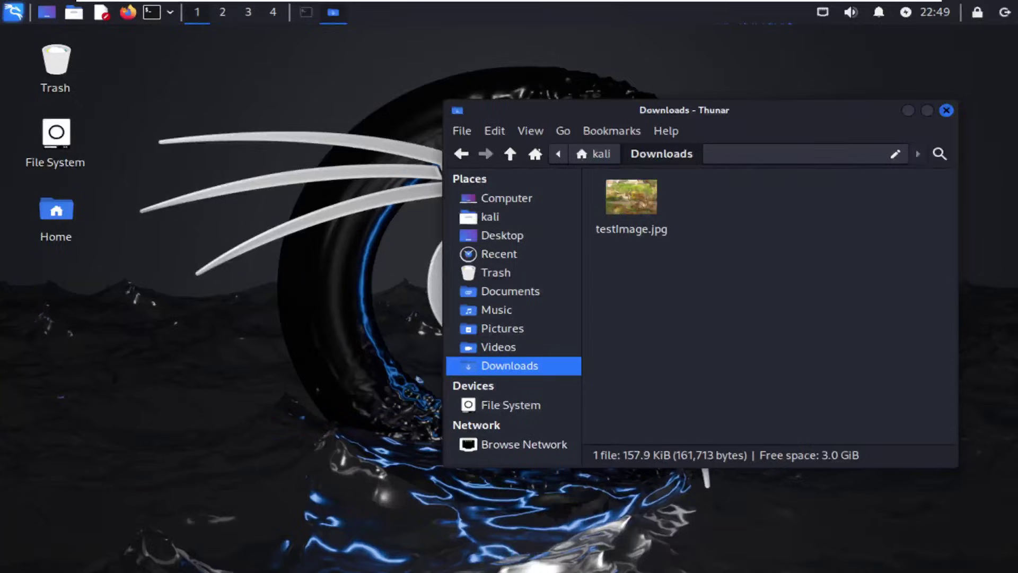
Preview testImage.jpg from Downloads, close it, and open a new terminal.
{"action": "double_click", "coordinate": [637, 198]}
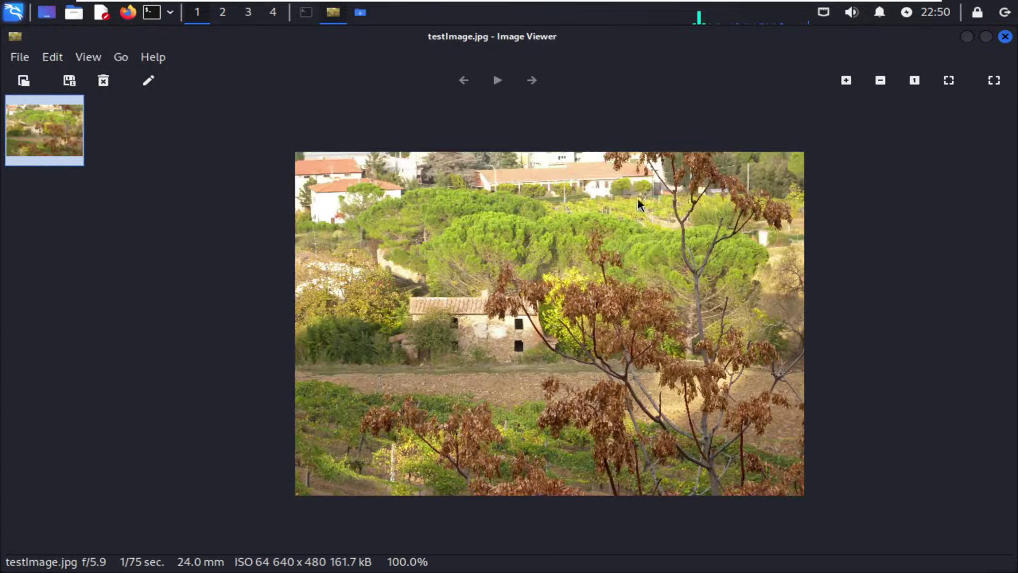
{"action": "left_click", "coordinate": [1005, 36]}
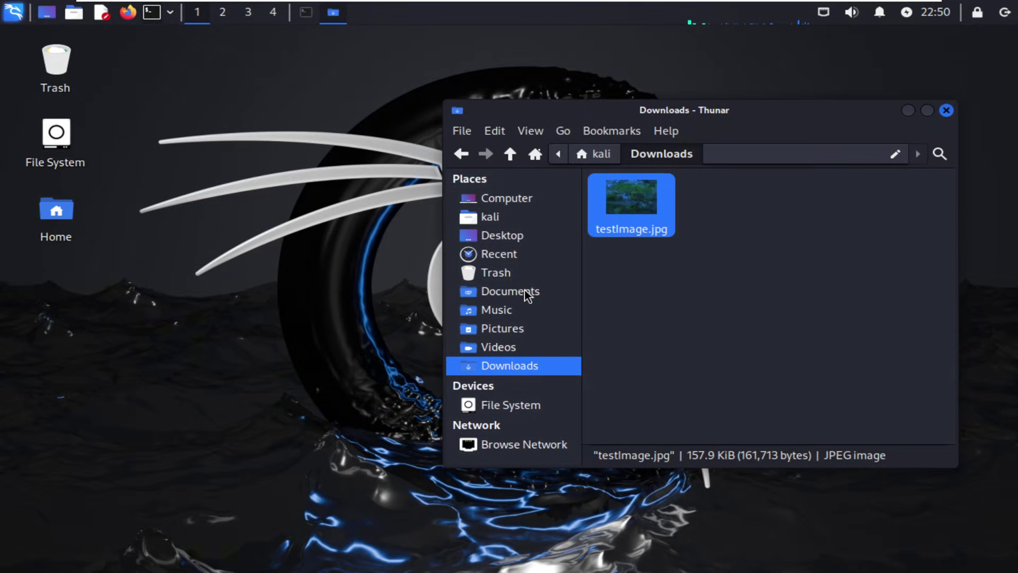
{"action": "key", "text": "ctrl+alt+t"}
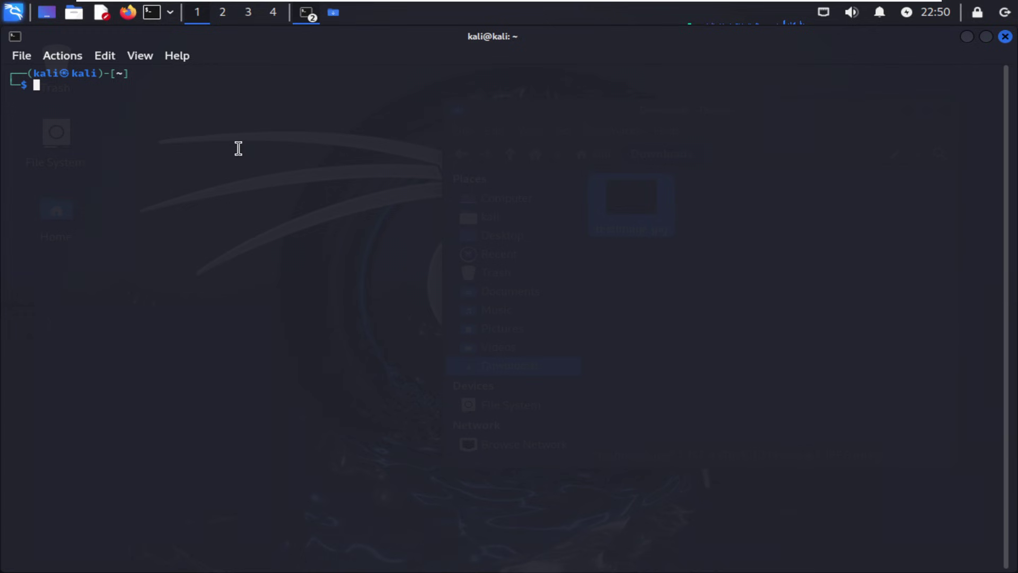
Run exiftool -a -u -gl Downloads/testImage.jpg | less in an enlarged terminal.
{"action": "key", "text": "ctrl+plus"}
{"action": "key", "text": "ctrl+plus"}
{"action": "key", "text": "ctrl+plus"}
{"action": "key", "text": "ctrl+plus"}
{"action": "key", "text": "ctrl+plus"}
{"action": "type", "text": "exi"}
{"action": "key", "text": "Right"}
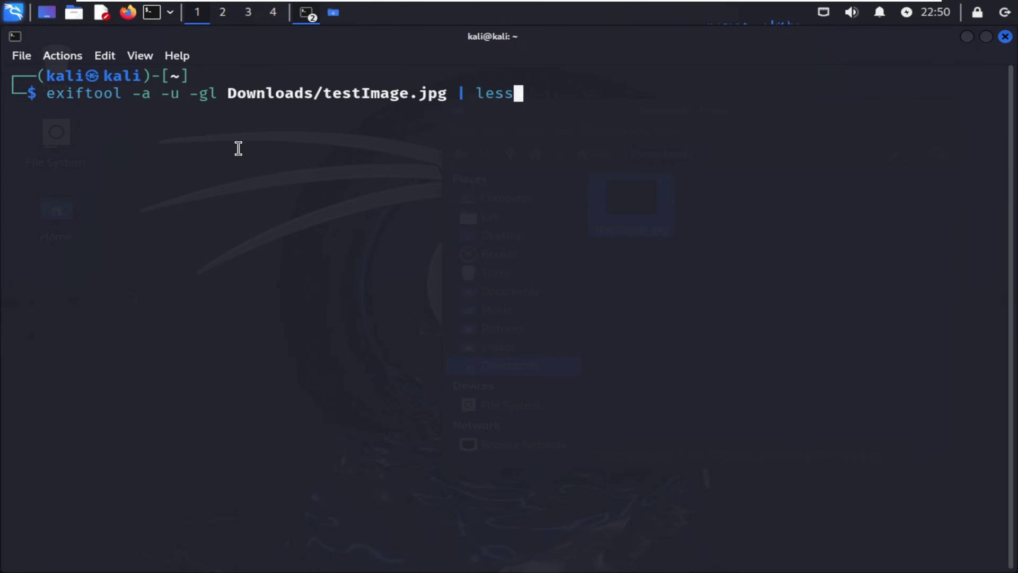
{"action": "key", "text": "ctrl+Left"}
{"action": "key", "text": "ctrl+Left"}
{"action": "key", "text": "Left"}
{"action": "key", "text": "Return"}
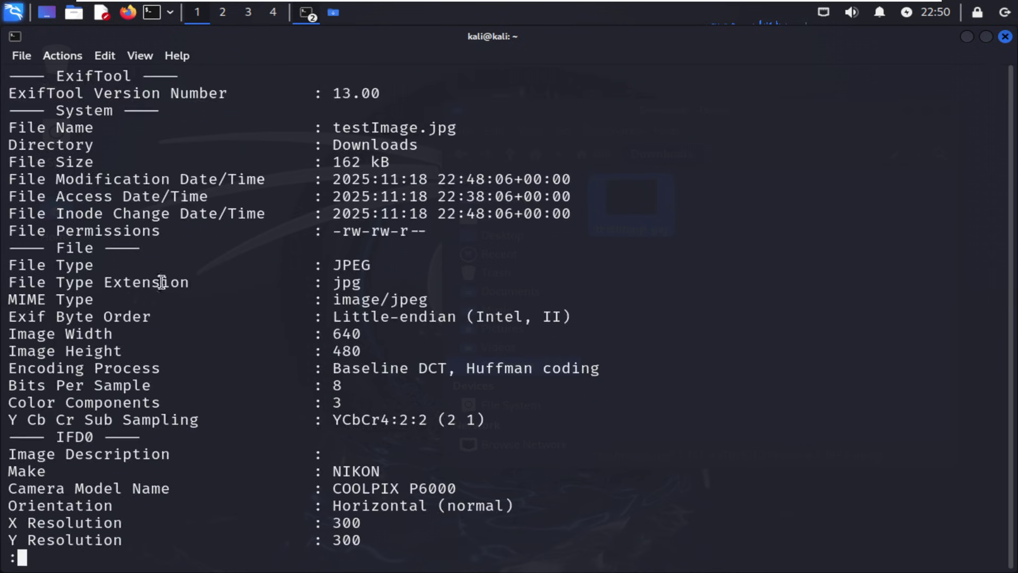
Select the GPS rows: date stamp 2008:10:23, latitude 43 deg 28' 2.81" N, longitude 11 deg 53' 6.46" E.
{"action": "scroll", "coordinate": [361, 496], "scroll_direction": "down", "scroll_amount": 1}
{"action": "scroll", "coordinate": [360, 496], "scroll_direction": "down", "scroll_amount": 12}
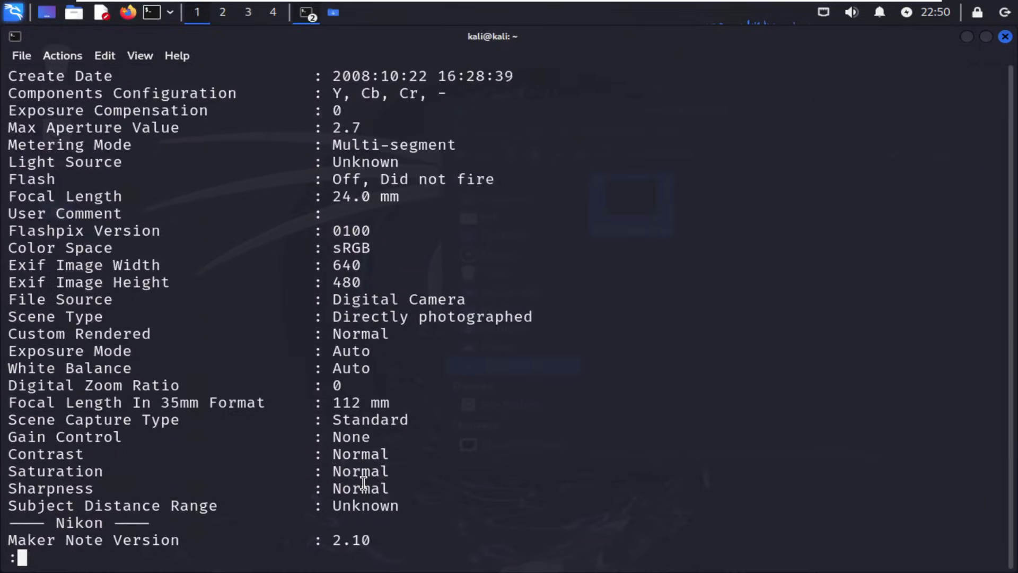
{"action": "scroll", "coordinate": [371, 482], "scroll_direction": "down", "scroll_amount": 17}
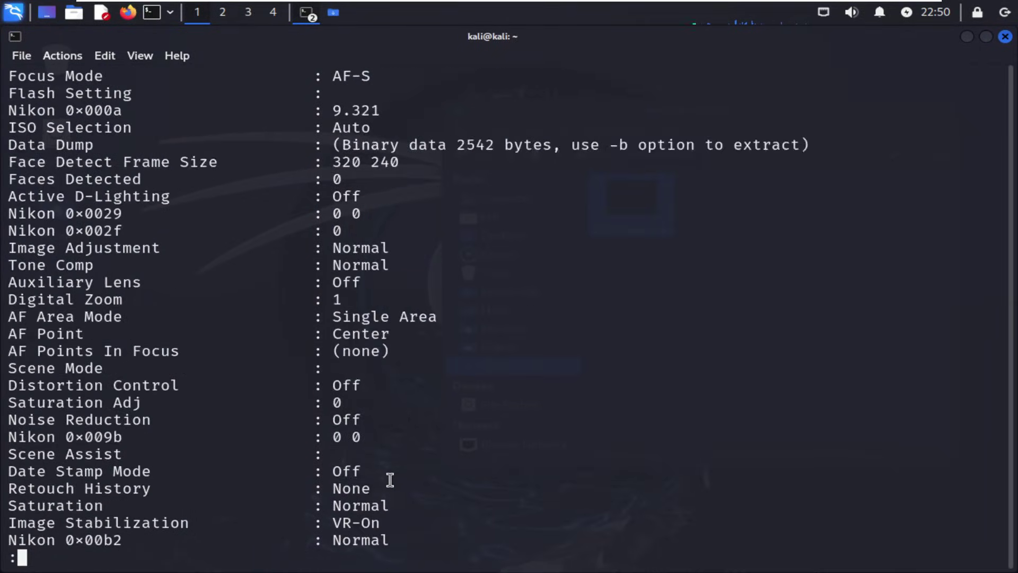
{"action": "scroll", "coordinate": [388, 479], "scroll_direction": "down", "scroll_amount": 5}
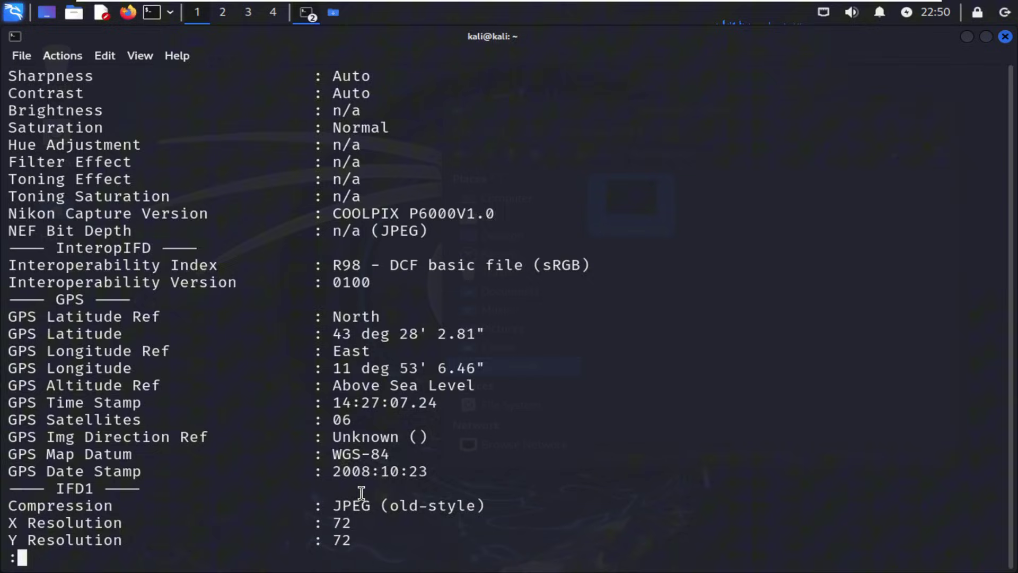
{"action": "scroll", "coordinate": [365, 491], "scroll_direction": "down", "scroll_amount": 4}
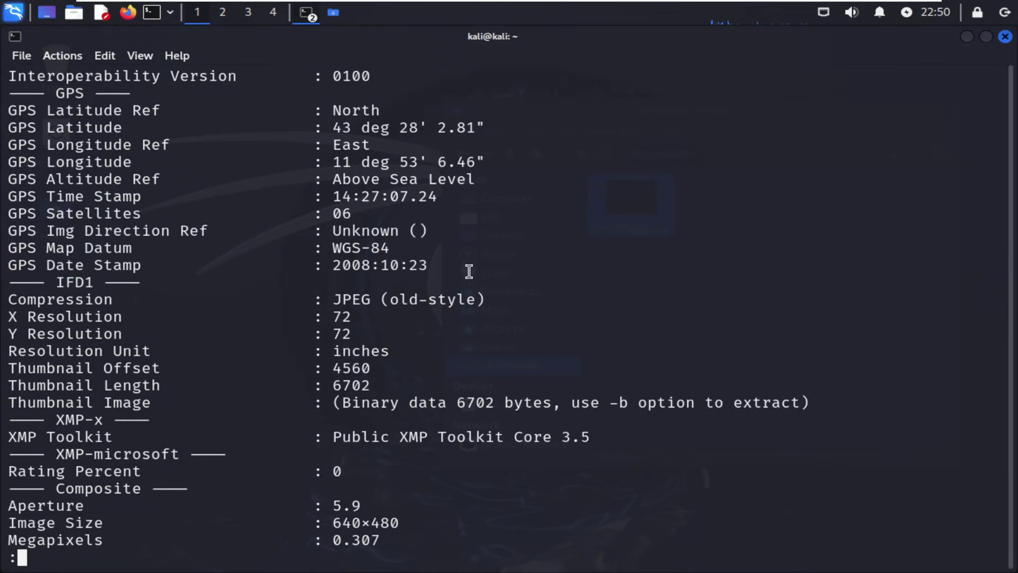
{"action": "left_click_drag", "start_coordinate": [456, 266], "coordinate": [284, 265]}
{"action": "left_click_drag", "start_coordinate": [8, 110], "coordinate": [566, 164]}
{"action": "scroll", "coordinate": [526, 451], "scroll_direction": "down", "scroll_amount": 4}
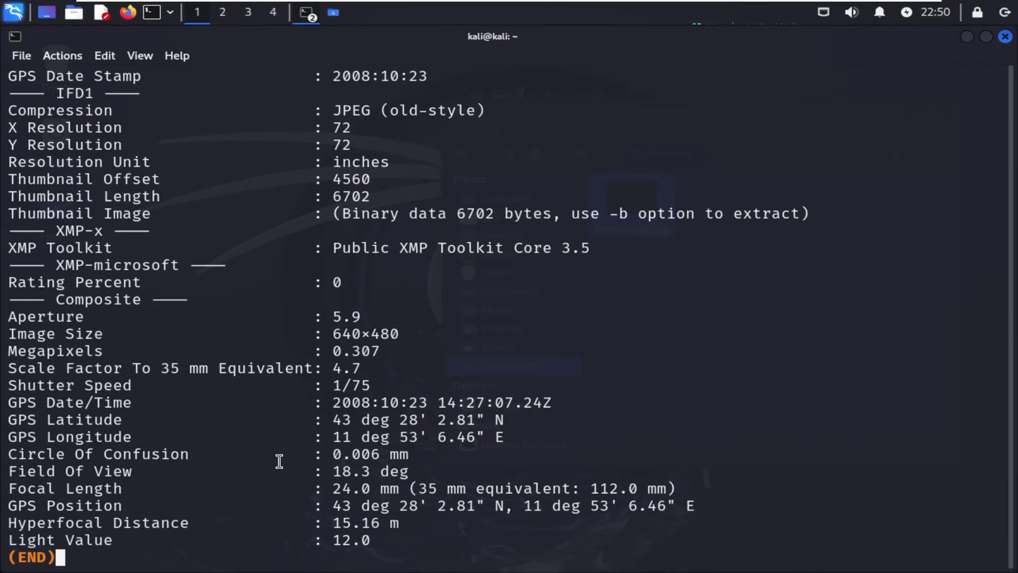
{"action": "left_click_drag", "start_coordinate": [6, 400], "coordinate": [634, 442]}
{"action": "left_click", "coordinate": [574, 512]}
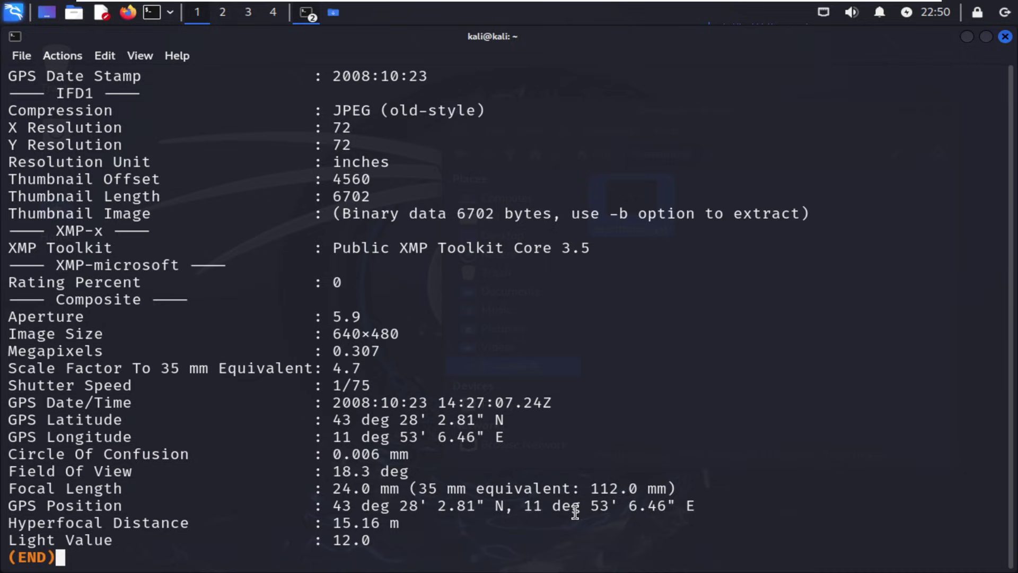